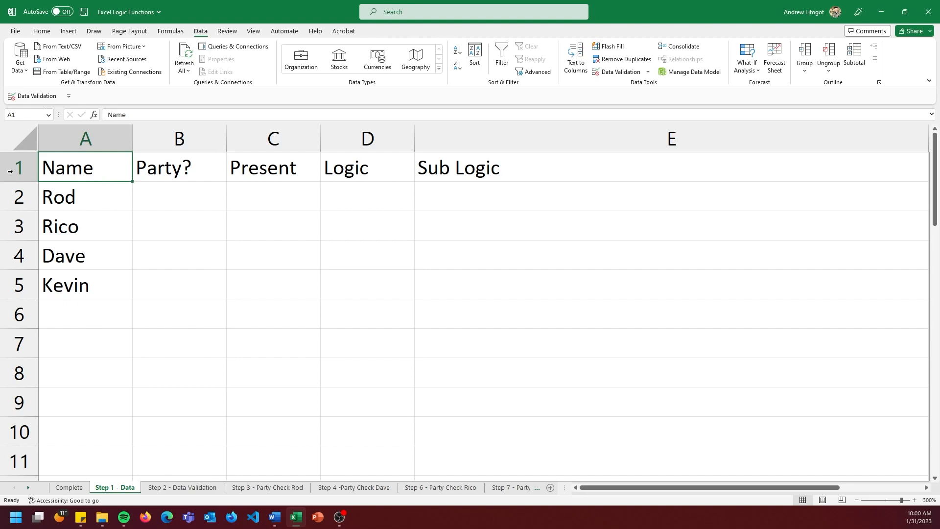
# Examine the table layout: the names in A2:A5, the Party? cells in B2:B5 and the Logic column.
pyautogui.click(102, 201)
pyautogui.click(99, 226)
pyautogui.click(103, 252)
pyautogui.click(105, 290)
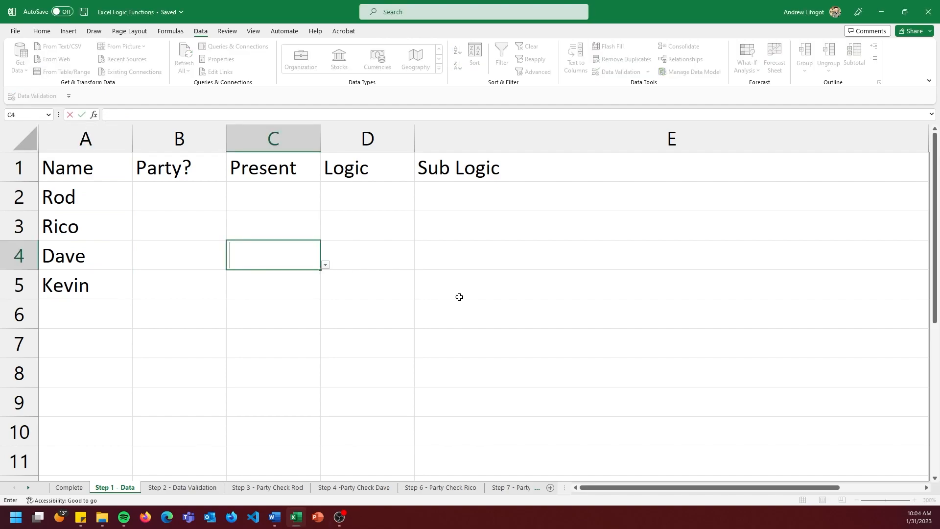
pyautogui.click(453, 298)
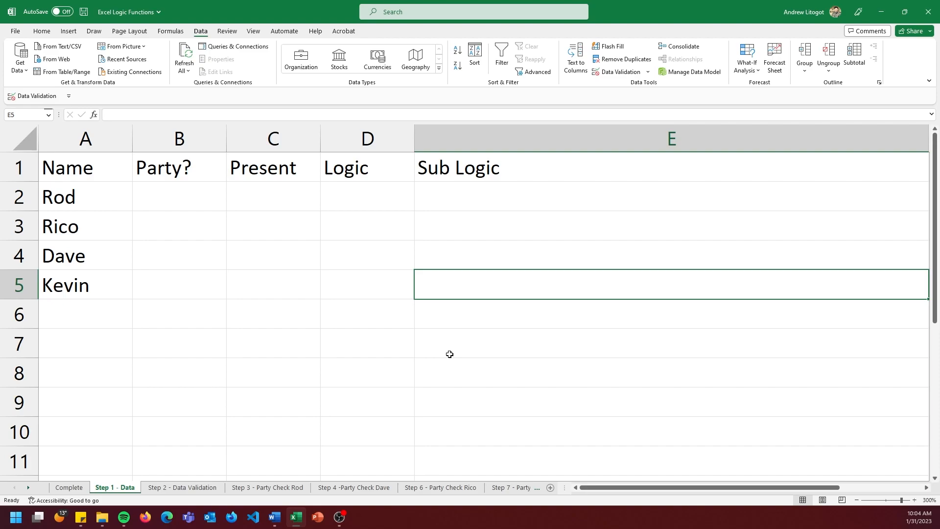
pyautogui.moveTo(198, 190); pyautogui.dragTo(185, 288)
pyautogui.click(217, 336)
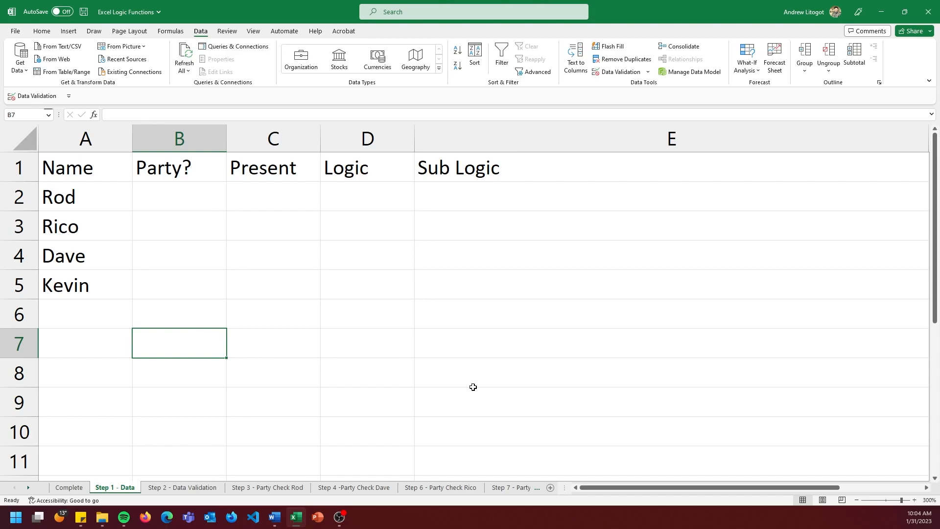
pyautogui.click(352, 185)
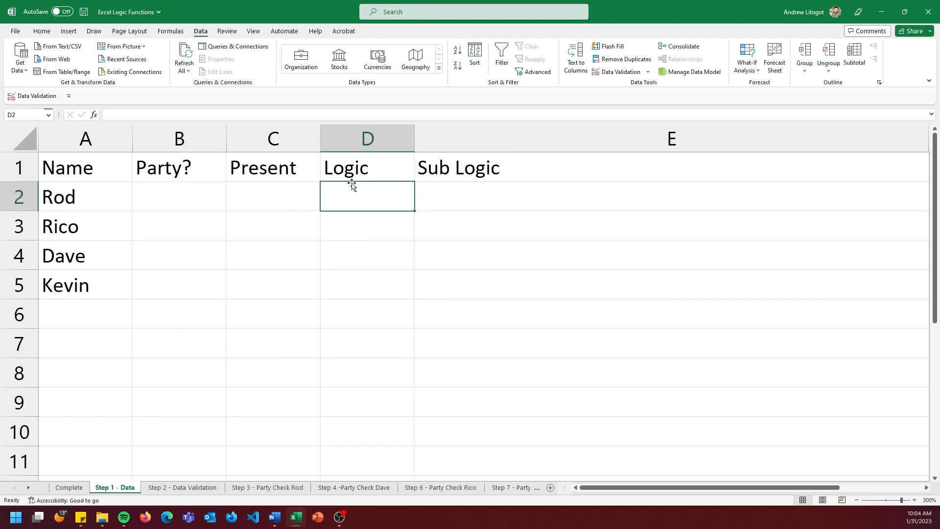
# Enter the formula =IF(D2=TRUE,"Party", " ") in cell B2 of the Party? column.
pyautogui.click(168, 202)
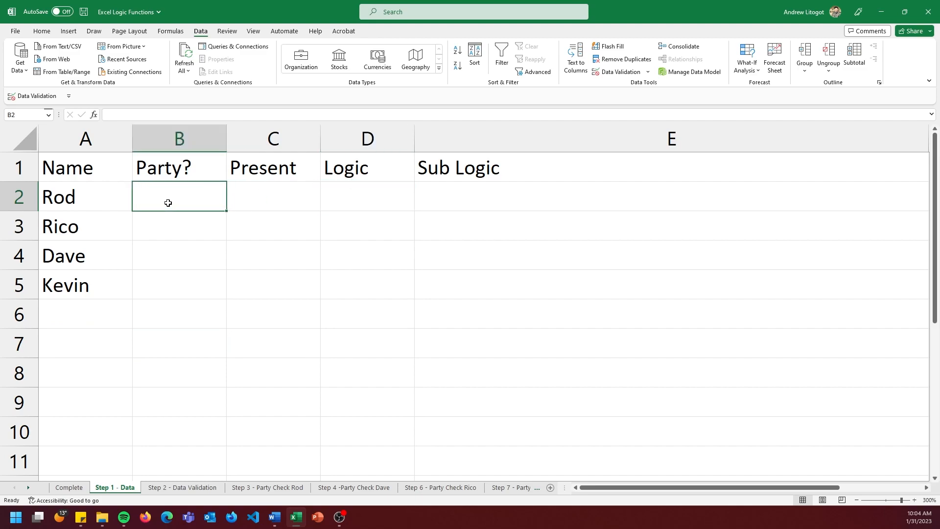
pyautogui.write('=')
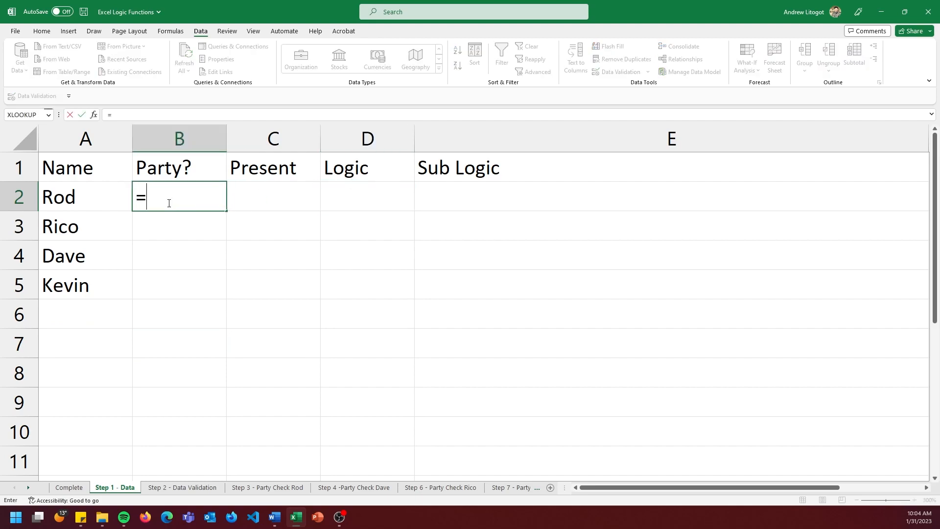
pyautogui.write('IF(')
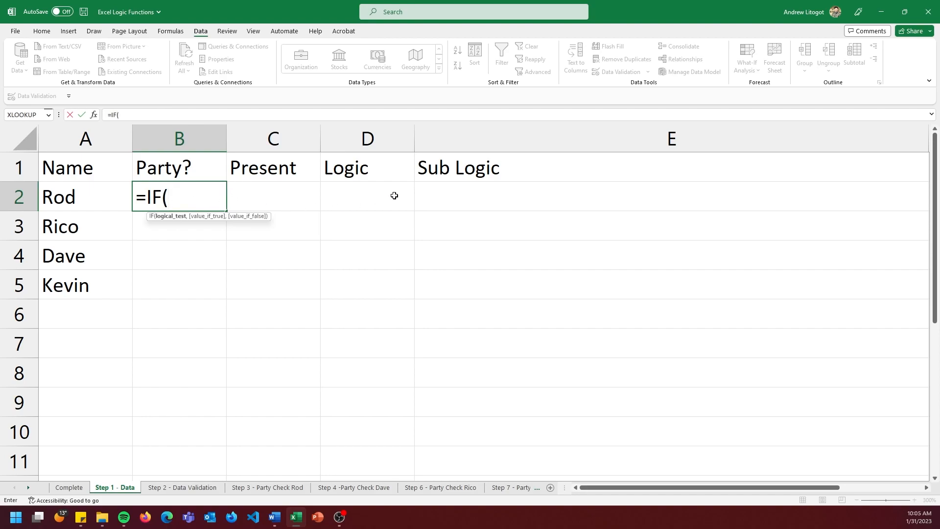
pyautogui.click(368, 193)
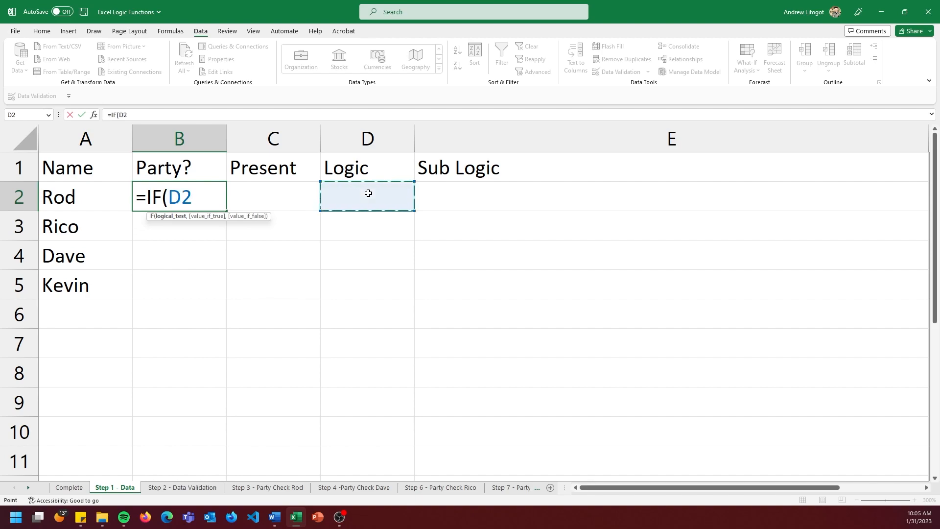
pyautogui.write('=TRUE')
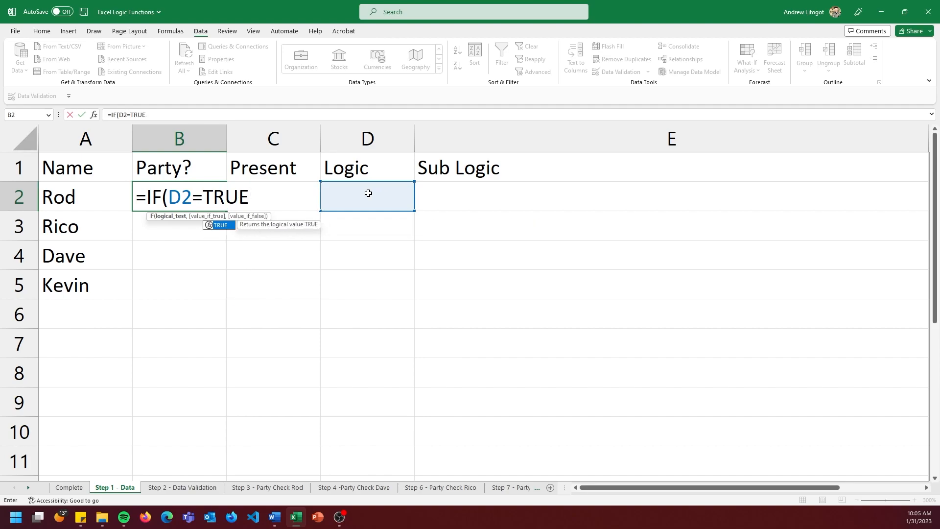
pyautogui.write(',')
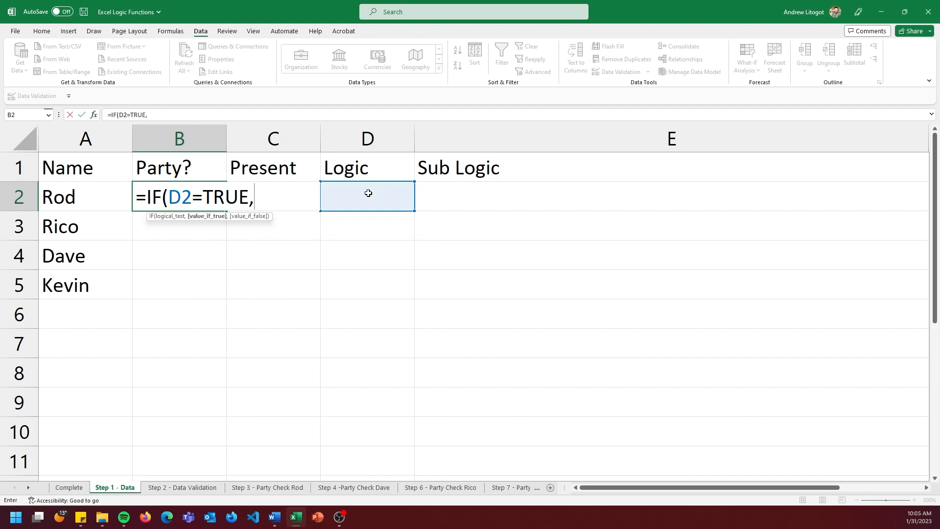
pyautogui.write('"Party"')
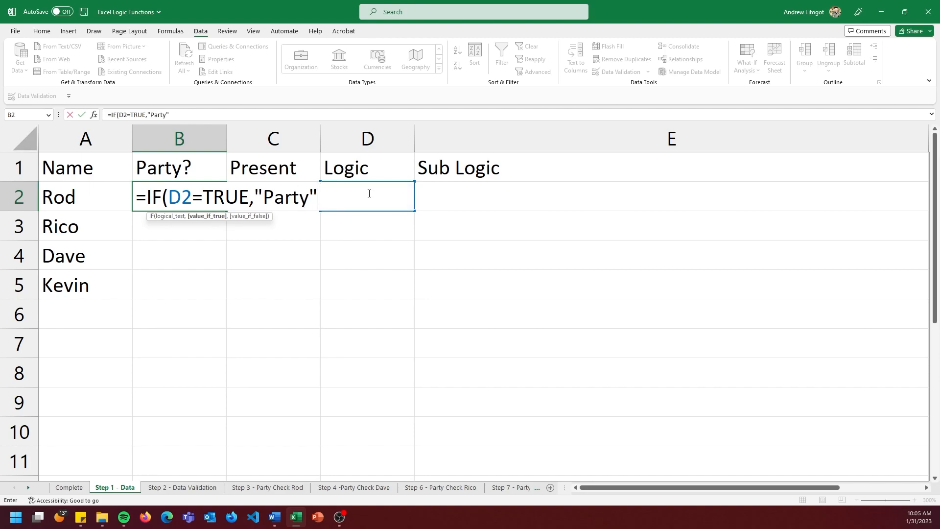
pyautogui.write(', " ")')
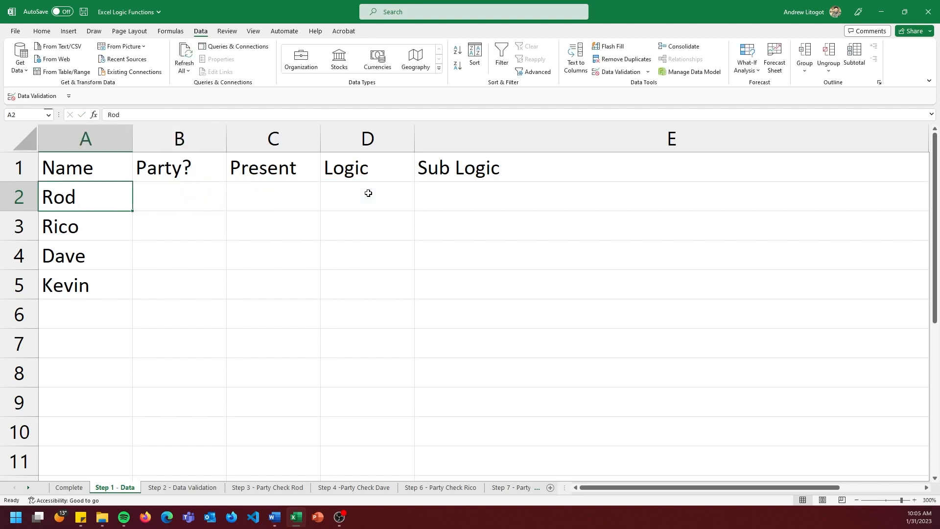
pyautogui.press('Right')
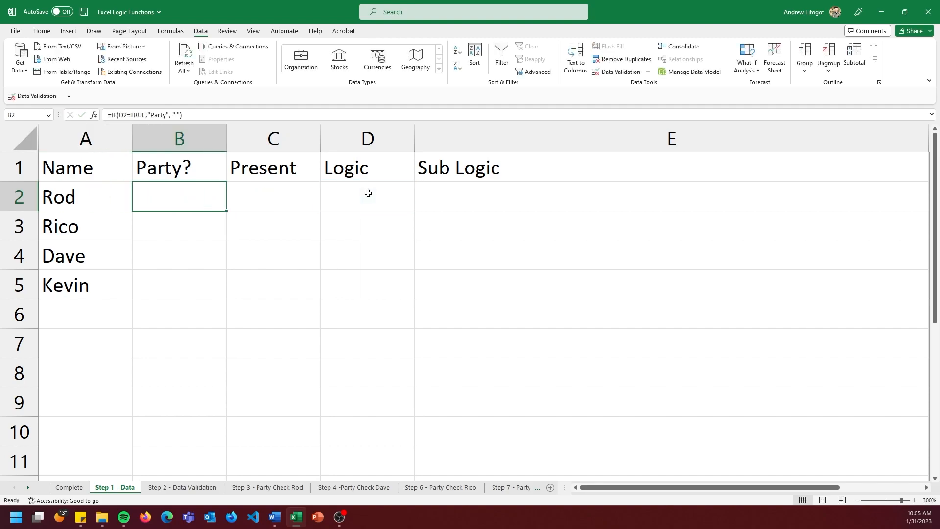
# Display the formulas in the cells and widen column B until the whole Party? formula fits.
pyautogui.click(269, 204)
pyautogui.click(172, 32)
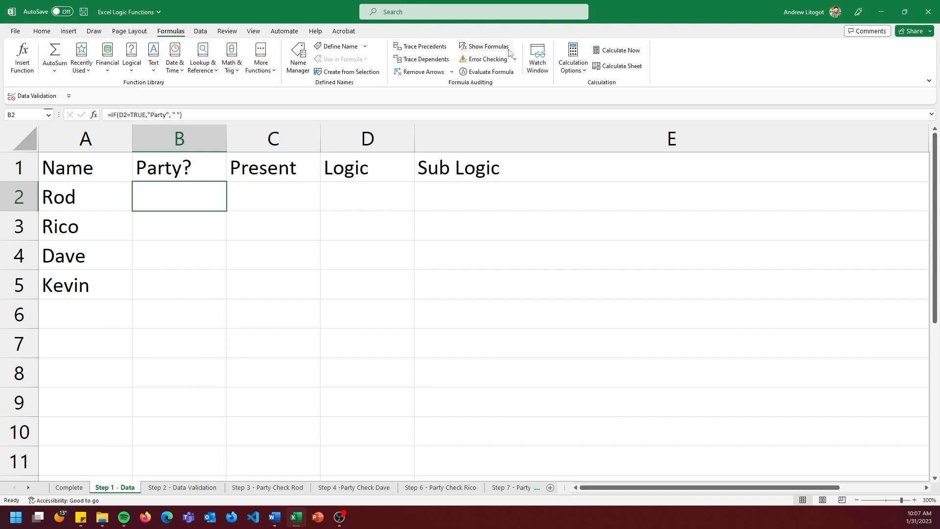
pyautogui.click(484, 46)
pyautogui.click(460, 311)
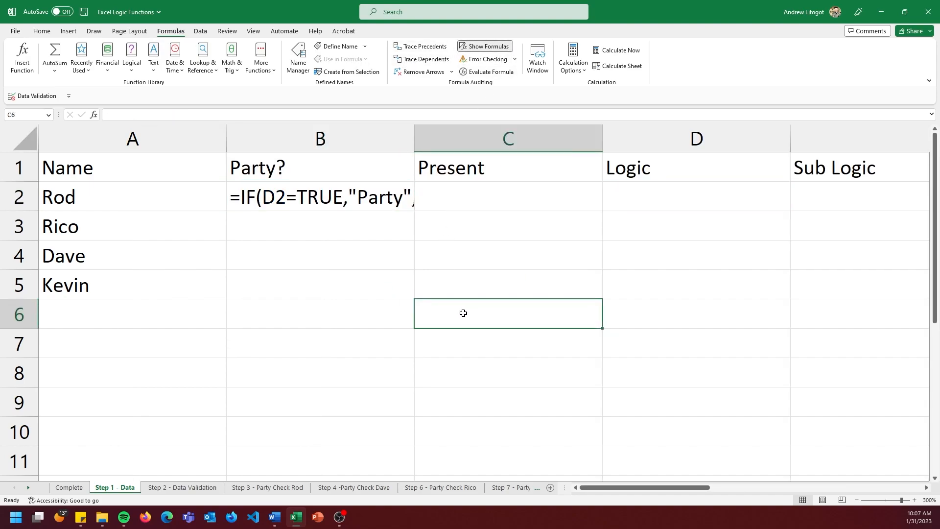
pyautogui.moveTo(416, 146); pyautogui.dragTo(458, 144)
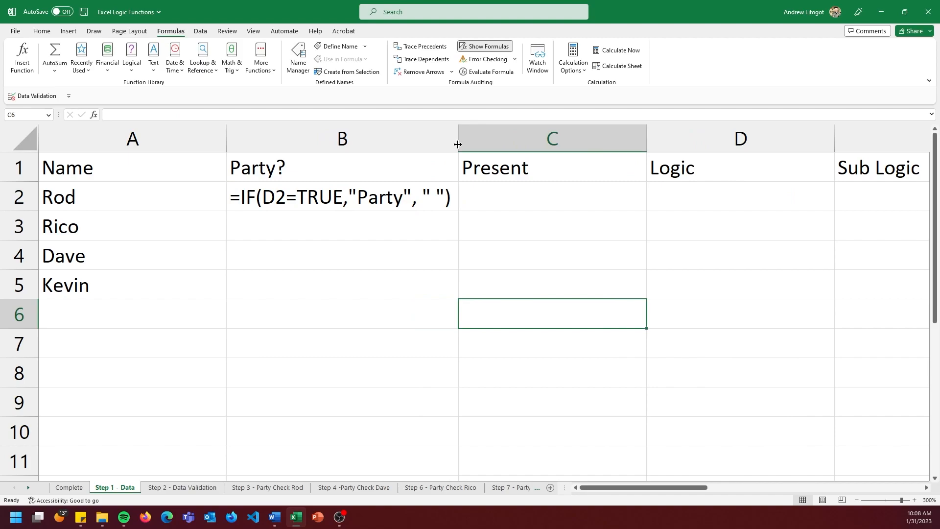
# Fill the Party? formula from B2 down through B5 and check which Logic cell each copy references.
pyautogui.click(406, 192)
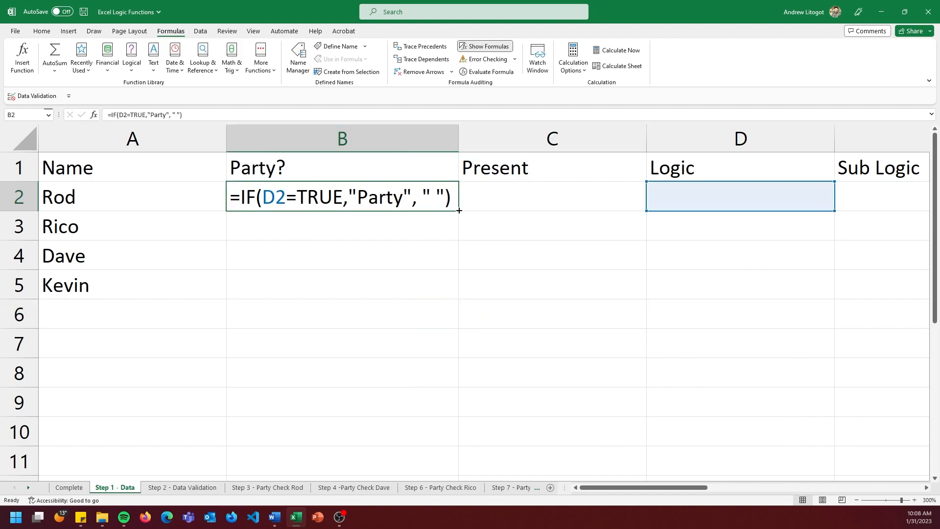
pyautogui.moveTo(459, 210); pyautogui.dragTo(447, 304)
pyautogui.click(405, 338)
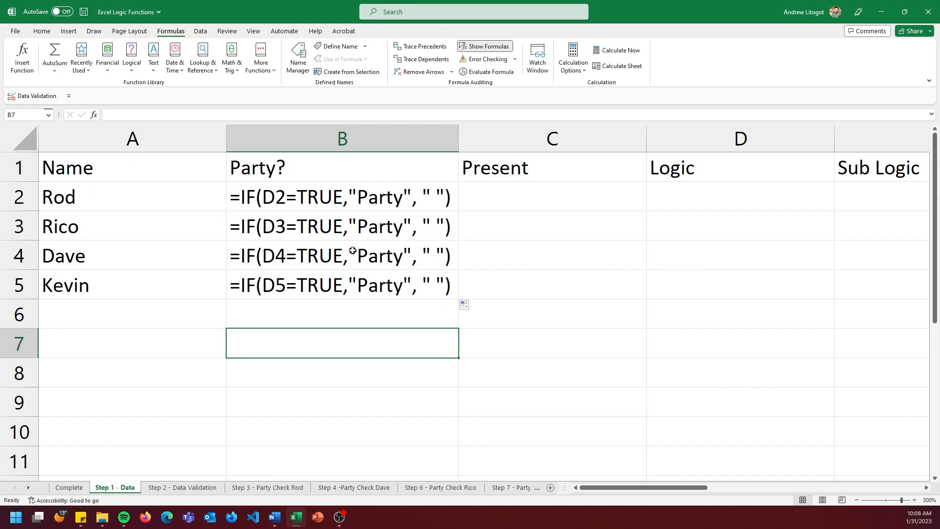
pyautogui.click(309, 234)
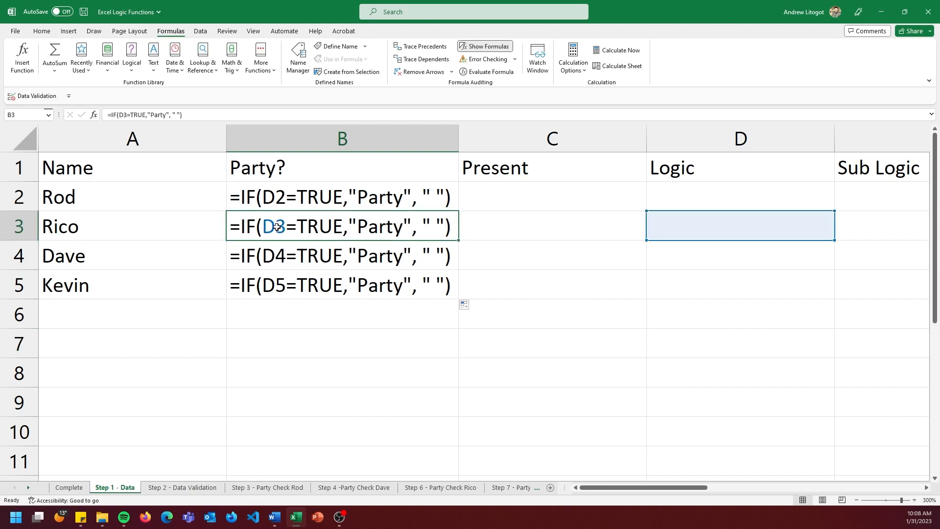
pyautogui.click(371, 262)
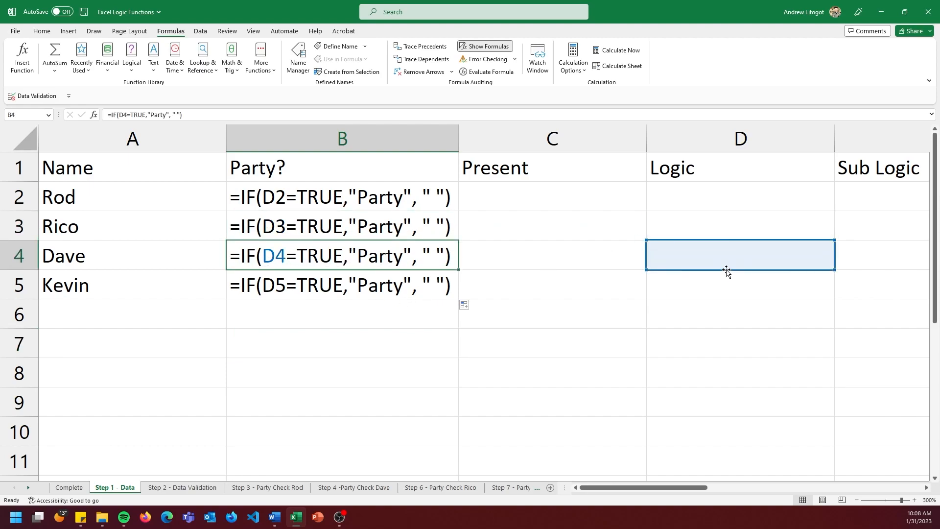
pyautogui.click(442, 285)
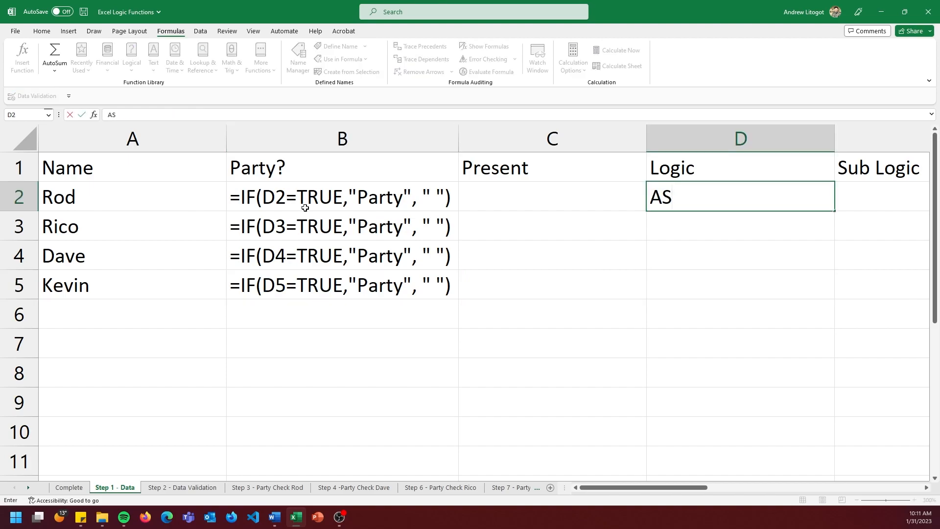
# Replace the stray text in D2 with the formula =IF(C2="Yes",true, false) in the Logic column.
pyautogui.press('BackSpace')
pyautogui.press('BackSpace')
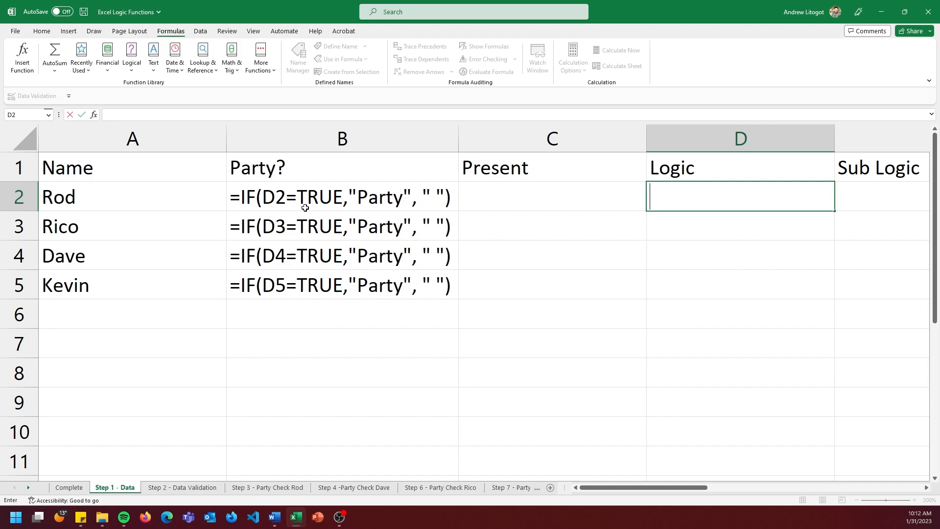
pyautogui.write('=IF(')
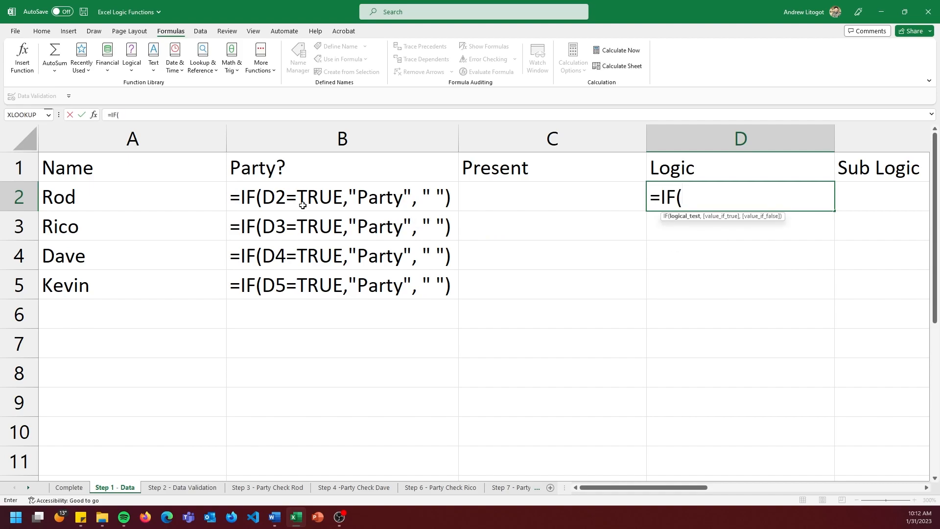
pyautogui.click(541, 204)
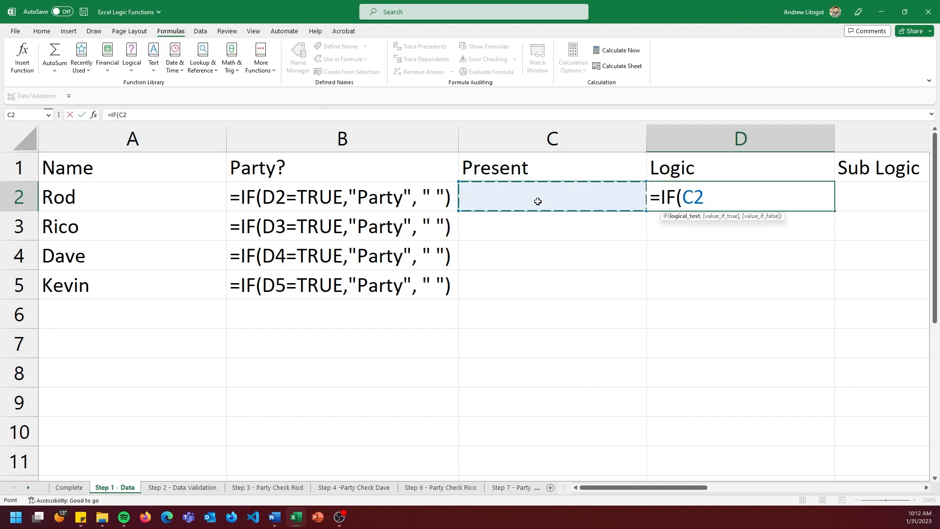
pyautogui.write('="')
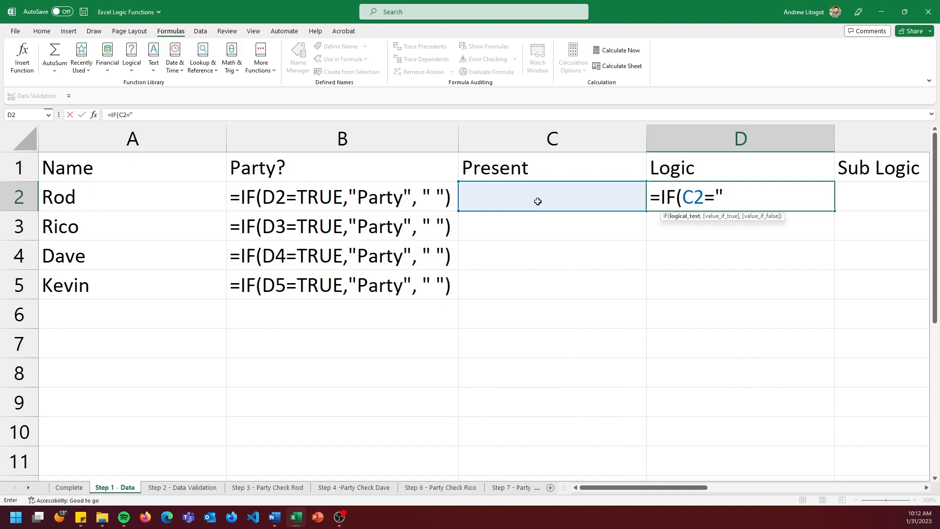
pyautogui.write('Yes",')
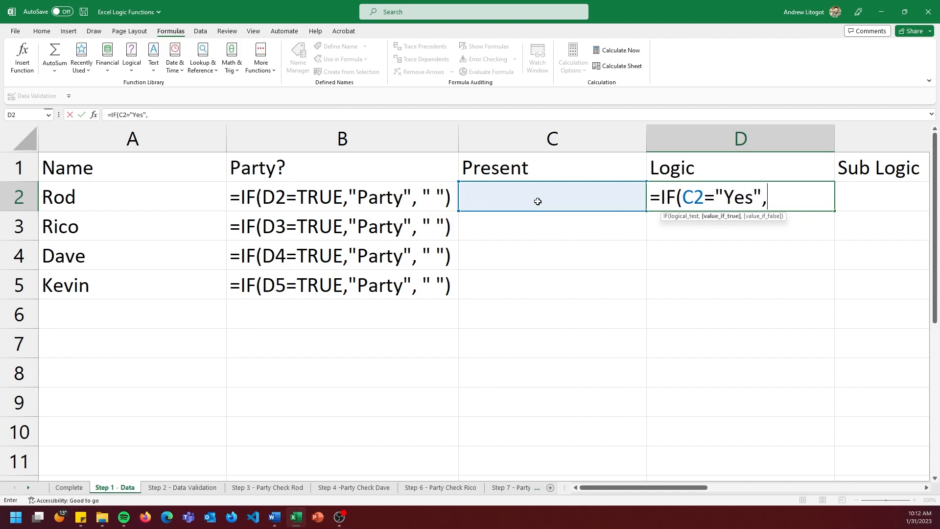
pyautogui.write('ture')
pyautogui.press('BackSpace')
pyautogui.press('BackSpace')
pyautogui.press('BackSpace')
pyautogui.write('rie')
pyautogui.press('BackSpace')
pyautogui.press('BackSpace')
pyautogui.write('ue,')
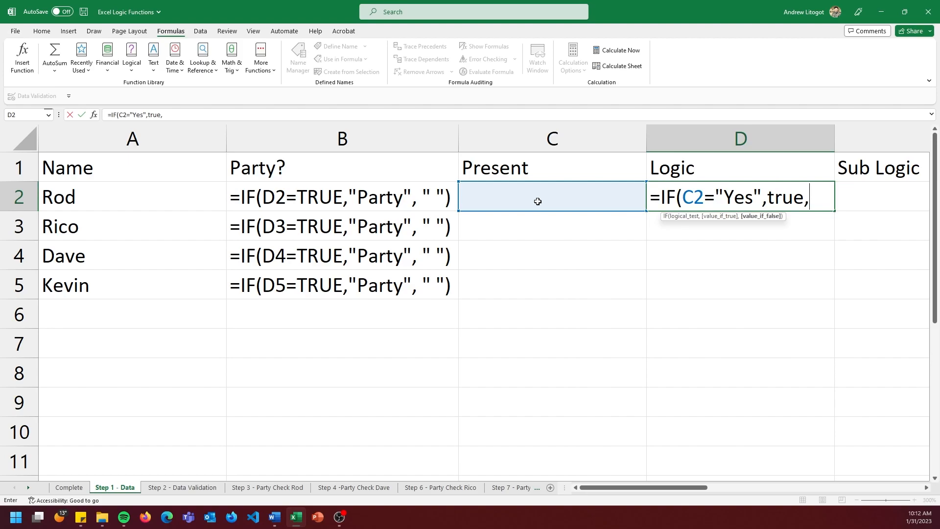
pyautogui.write(' flase')
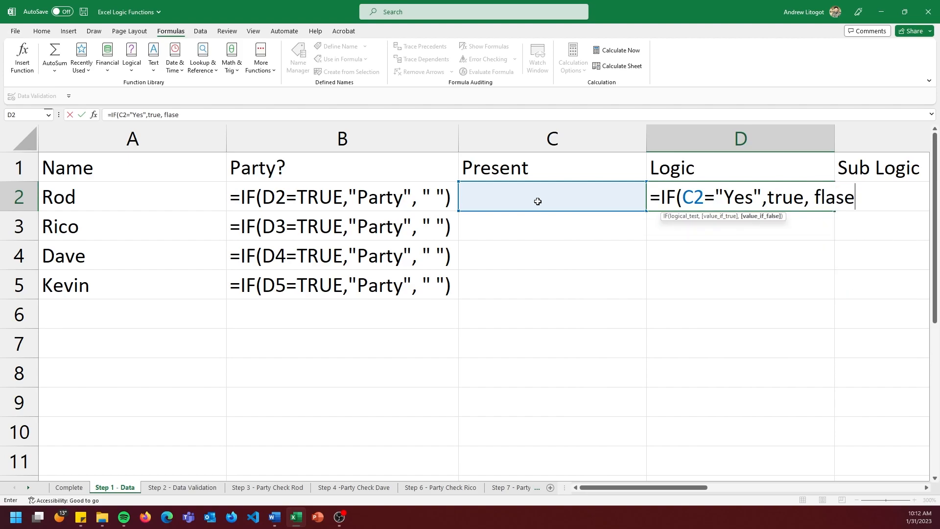
pyautogui.press('BackSpace')
pyautogui.press('BackSpace')
pyautogui.press('BackSpace')
pyautogui.press('BackSpace')
pyautogui.write('alse')
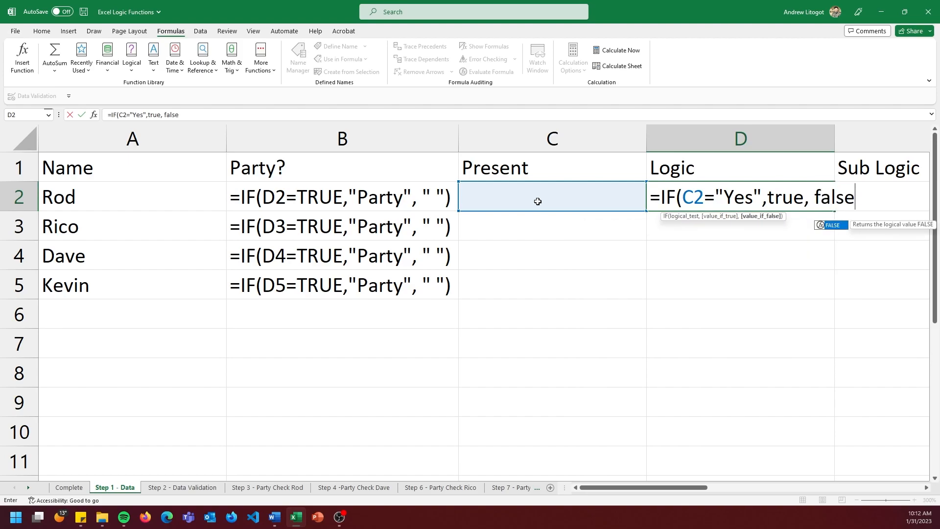
pyautogui.write(')')
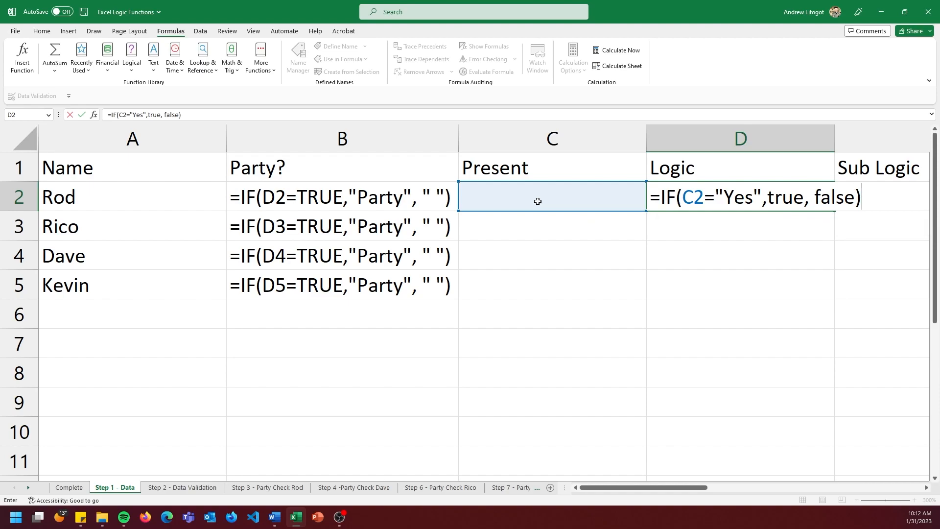
pyautogui.press('Return')
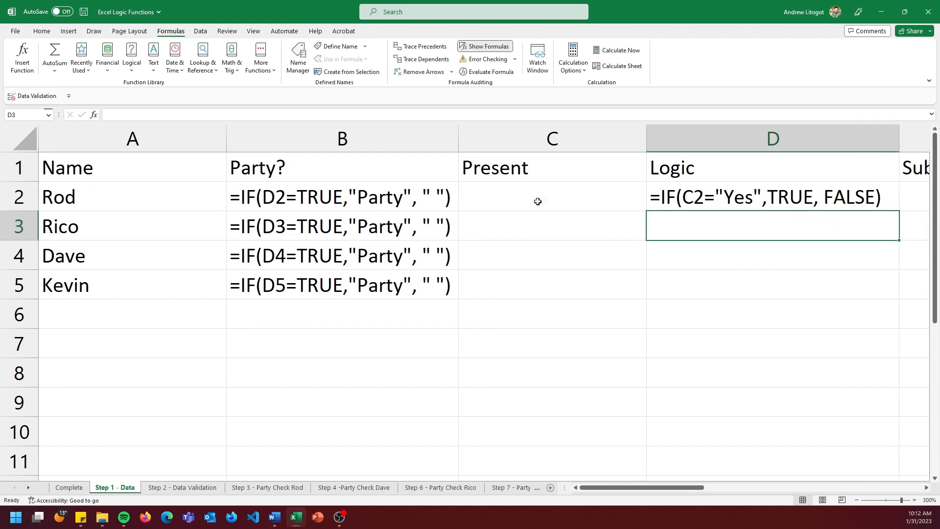
# Return the sheet to showing results, set Present in C2 to Yes and check the row's Logic and Party? cells.
pyautogui.click(489, 49)
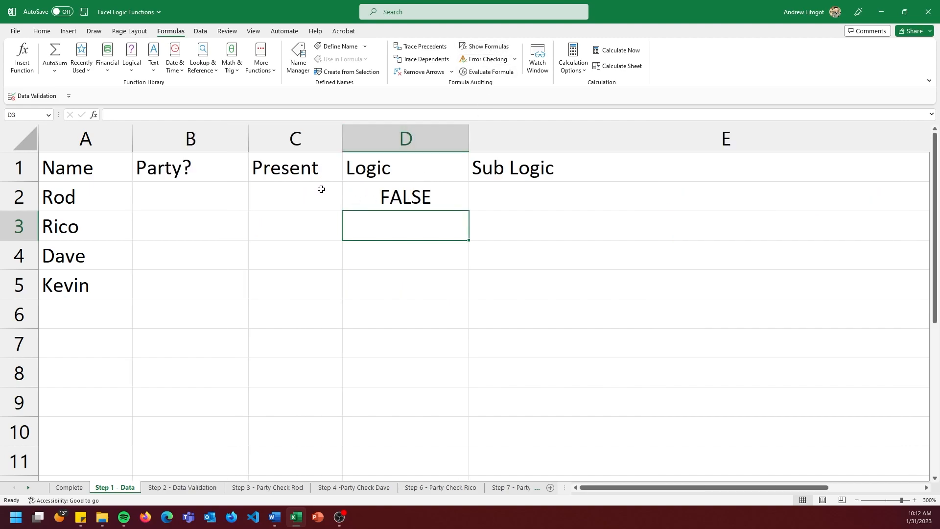
pyautogui.click(303, 201)
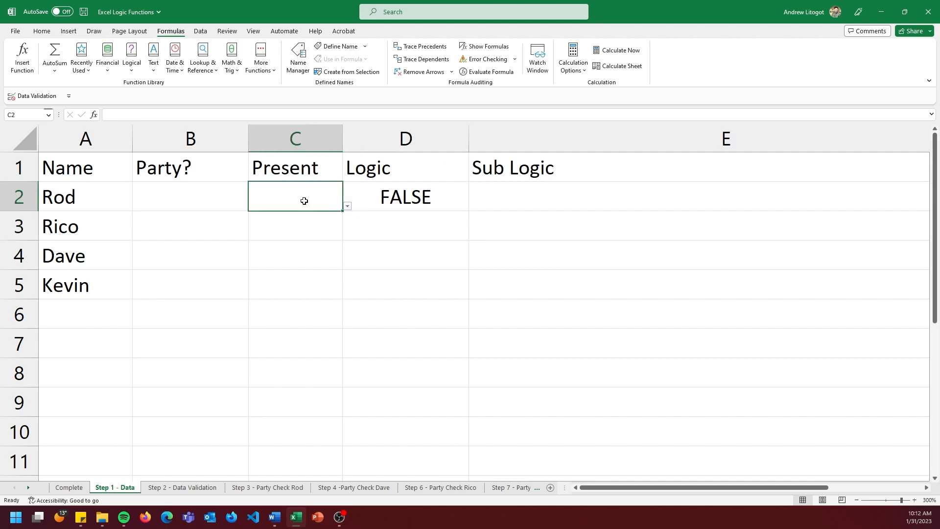
pyautogui.click(347, 208)
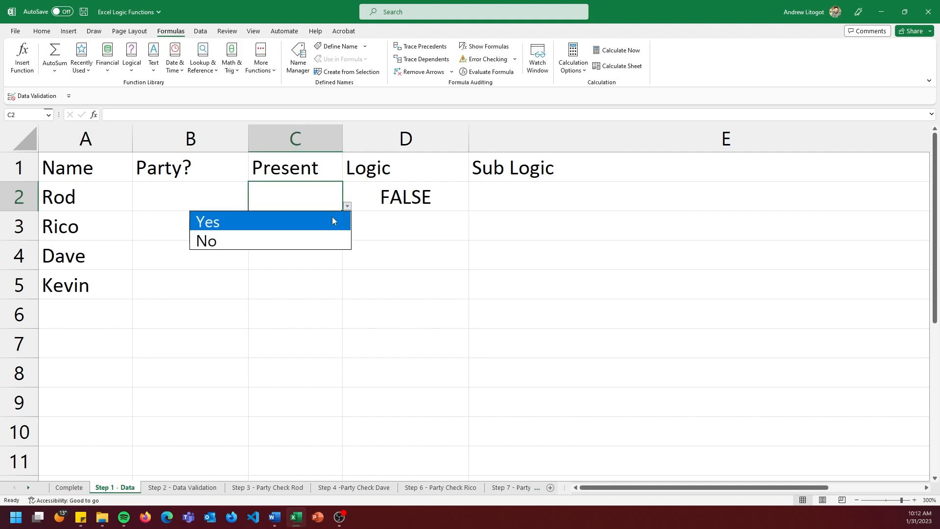
pyautogui.click(332, 219)
pyautogui.press('Right')
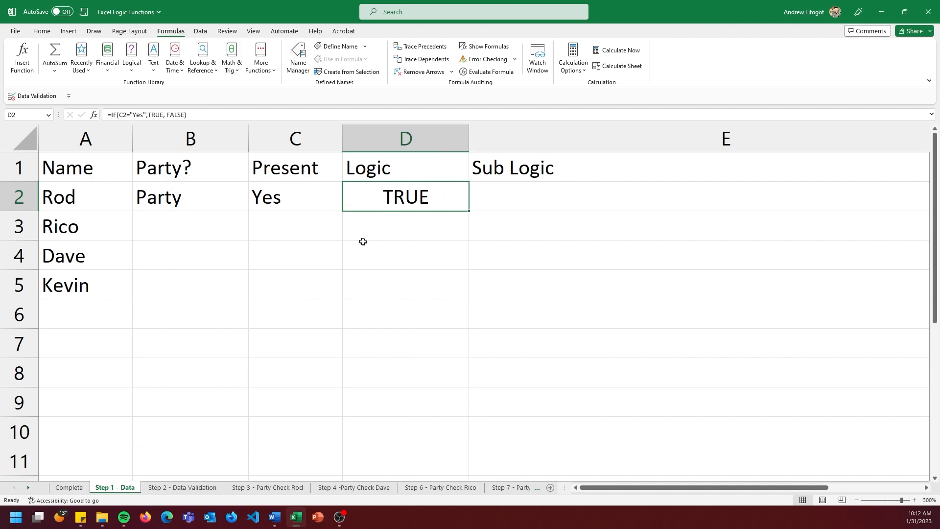
pyautogui.click(209, 205)
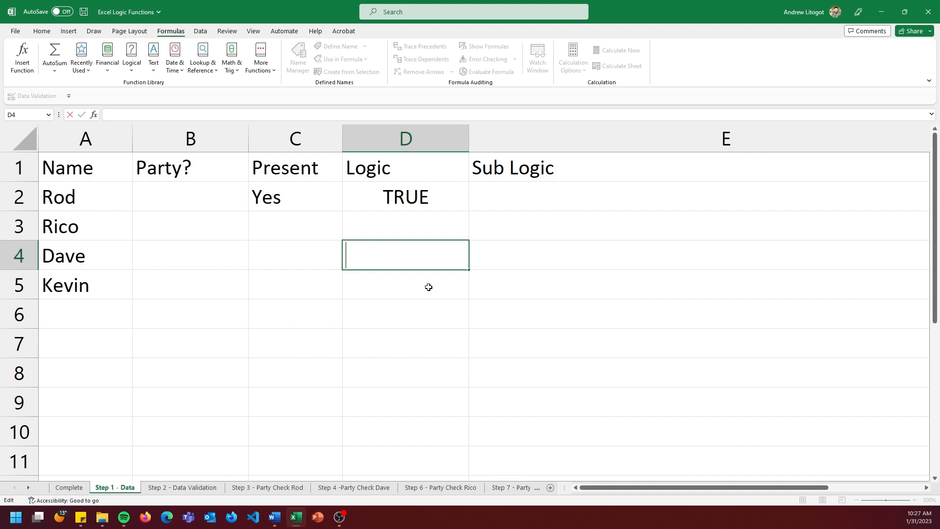
# Begin an OR formula in Logic cell D4 with C2="No" as its first condition.
pyautogui.press('Escape')
pyautogui.write('OR(')
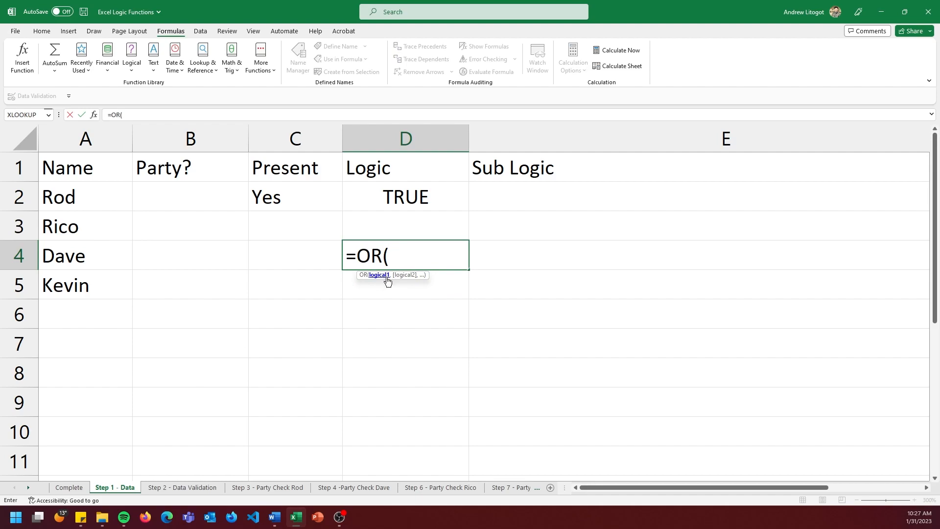
pyautogui.click(307, 197)
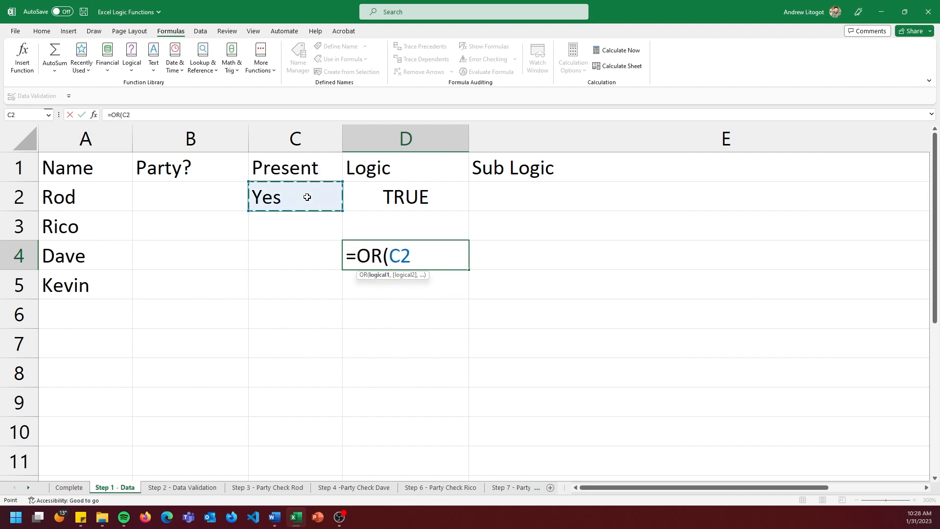
pyautogui.write('="No')
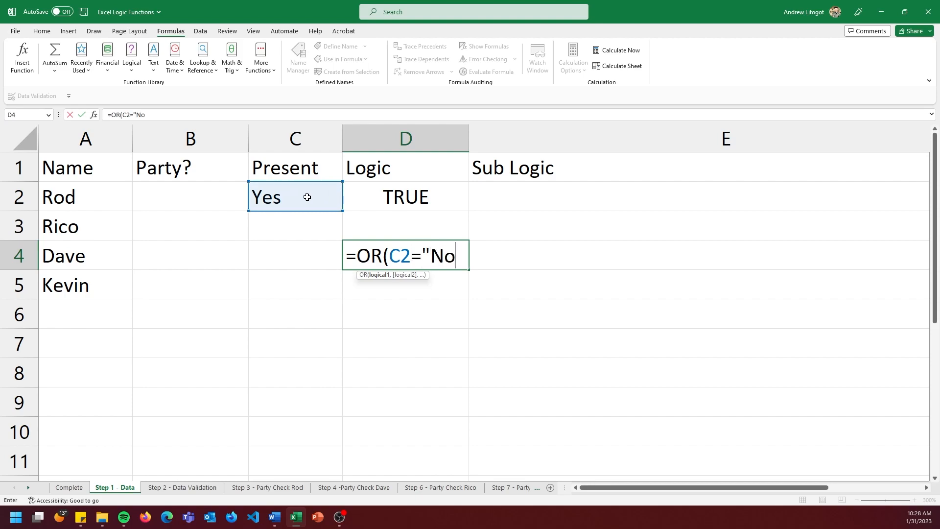
pyautogui.write('"')
pyautogui.write('.')
pyautogui.press('BackSpace')
pyautogui.write(',')
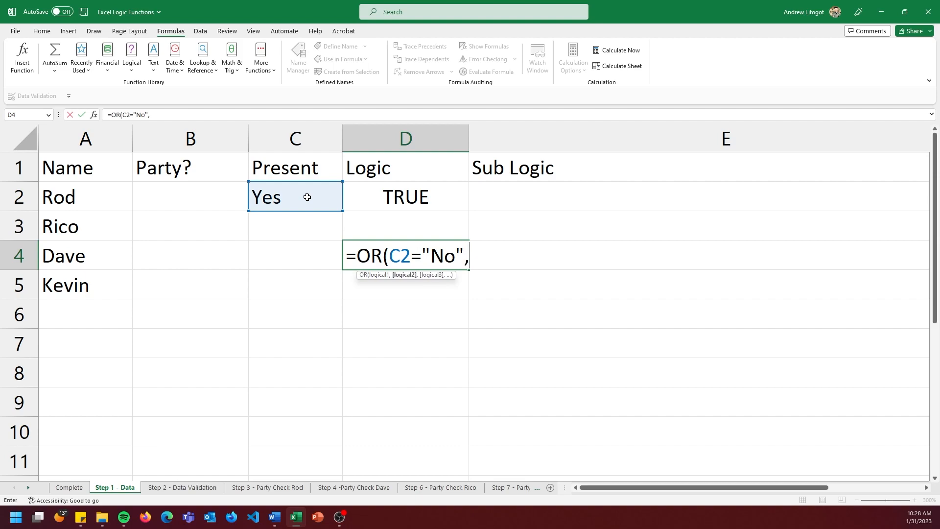
# Add C4="No" as the second OR condition and complete the formula in D4.
pyautogui.click(304, 254)
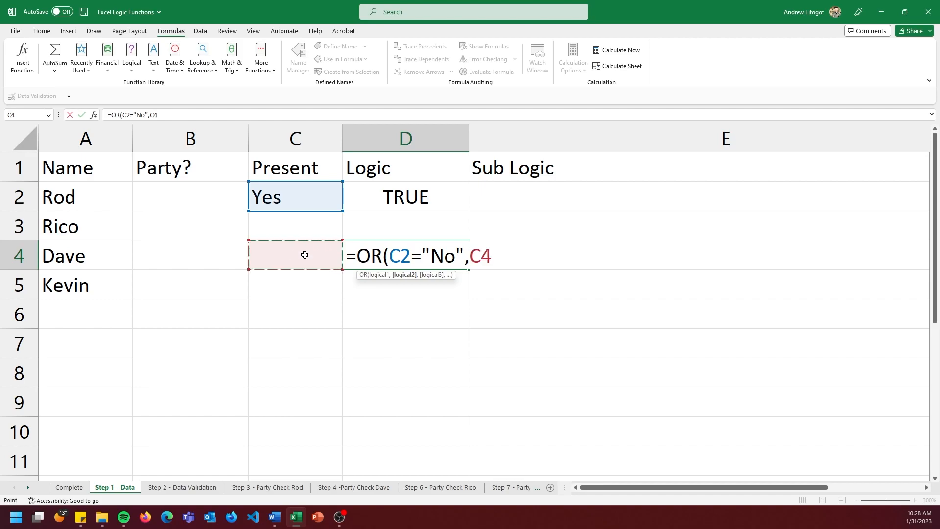
pyautogui.write('="No"')
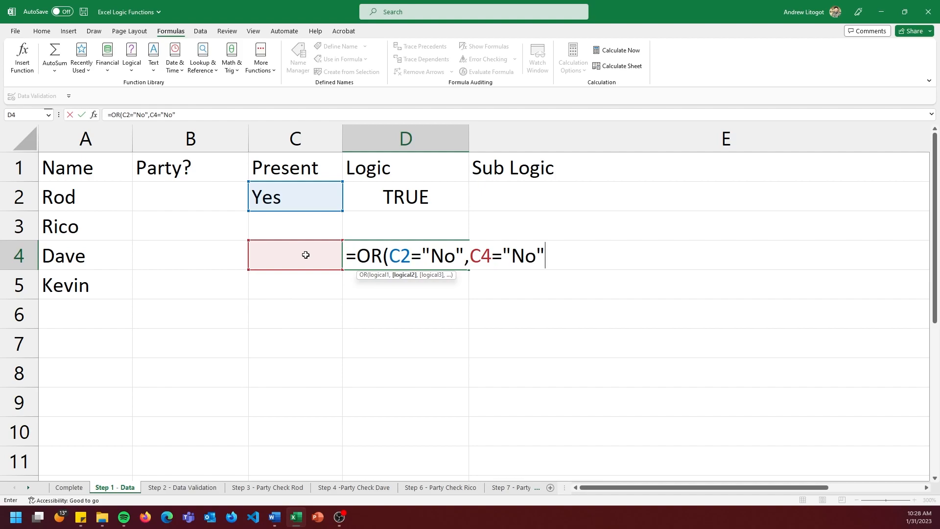
pyautogui.write(')')
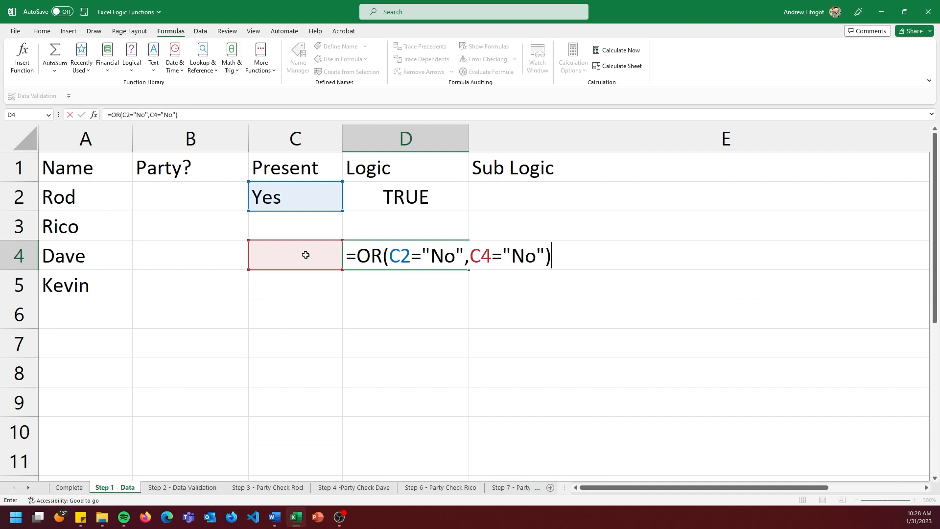
pyautogui.press('Return')
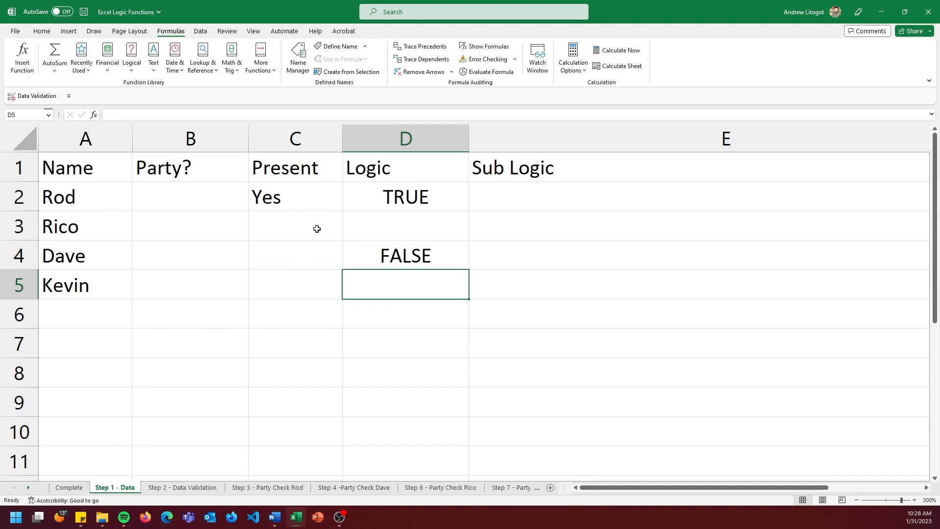
# Set Present in C4 to Yes and check row 4's Logic and Party? cells.
pyautogui.click(319, 252)
pyautogui.click(348, 265)
pyautogui.click(338, 275)
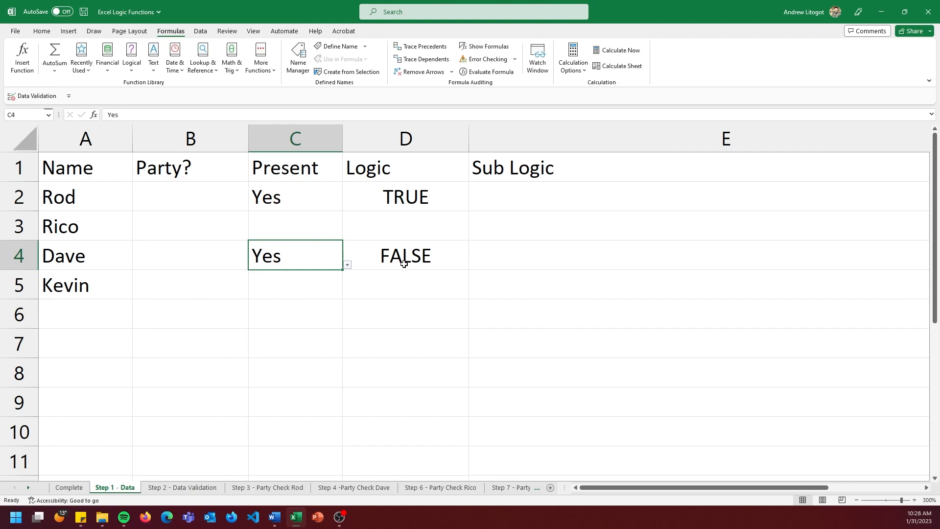
pyautogui.click(189, 258)
pyautogui.click(321, 258)
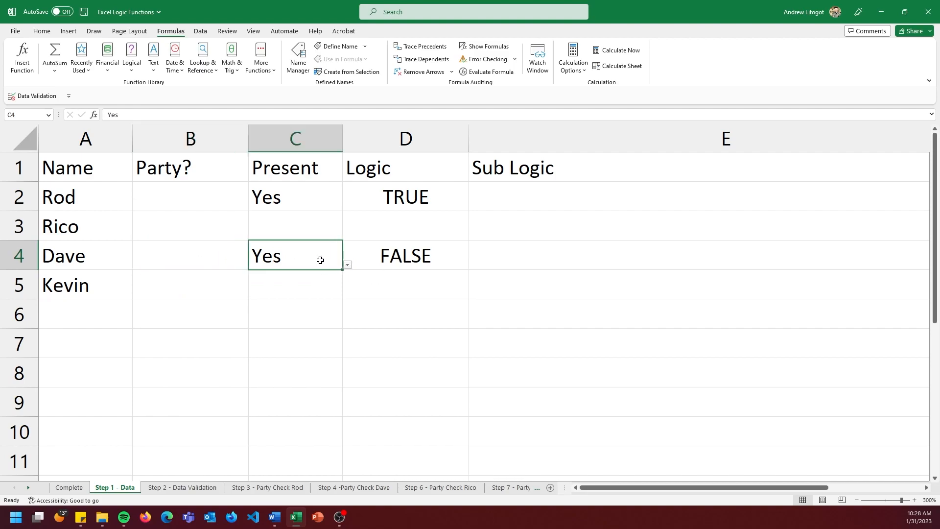
# Set Present in C2 to No, check the OR logic in row 4, and return C2 to Yes.
pyautogui.click(318, 200)
pyautogui.click(346, 207)
pyautogui.click(321, 235)
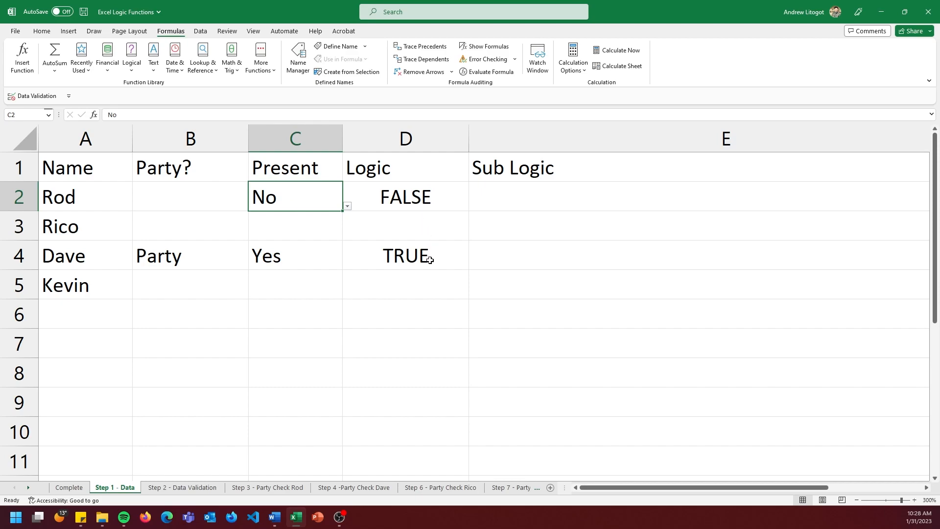
pyautogui.click(347, 206)
pyautogui.click(334, 216)
# Set Present in C4 to No to test the OR formula's second condition.
pyautogui.click(322, 259)
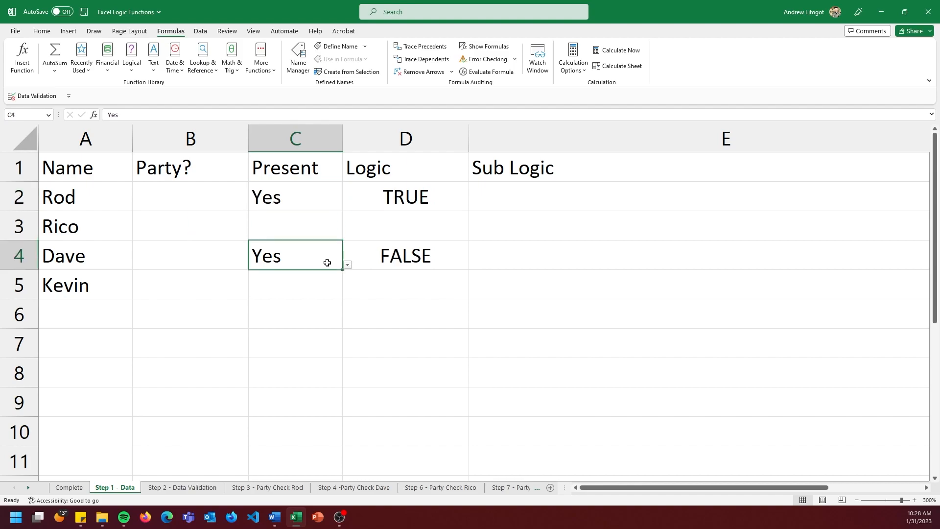
pyautogui.click(347, 265)
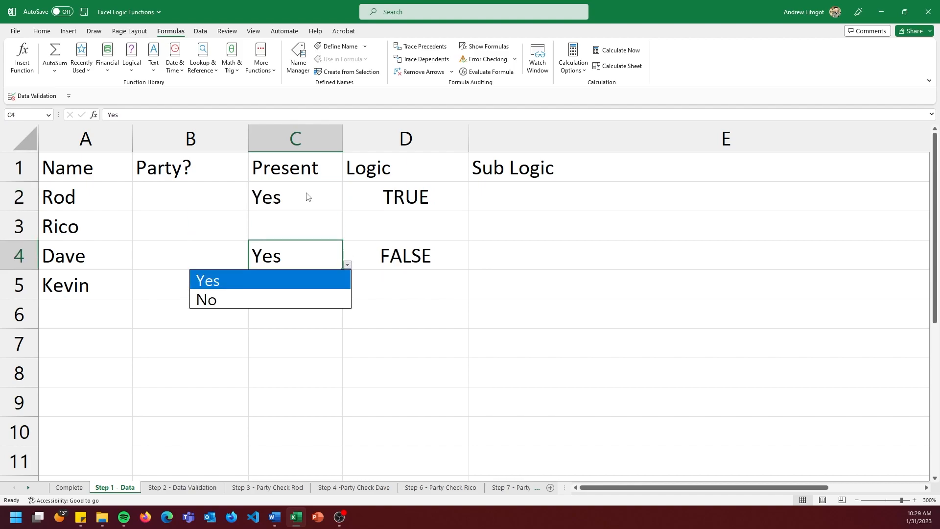
pyautogui.click(285, 298)
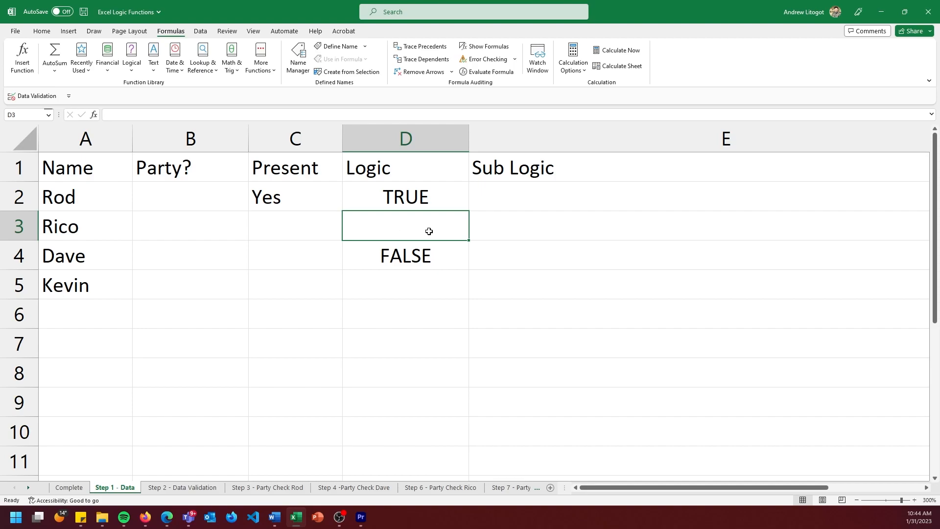
# Enter the formula =IF(C4="Yes", True, false) in Sub Logic cell E3.
pyautogui.click(511, 234)
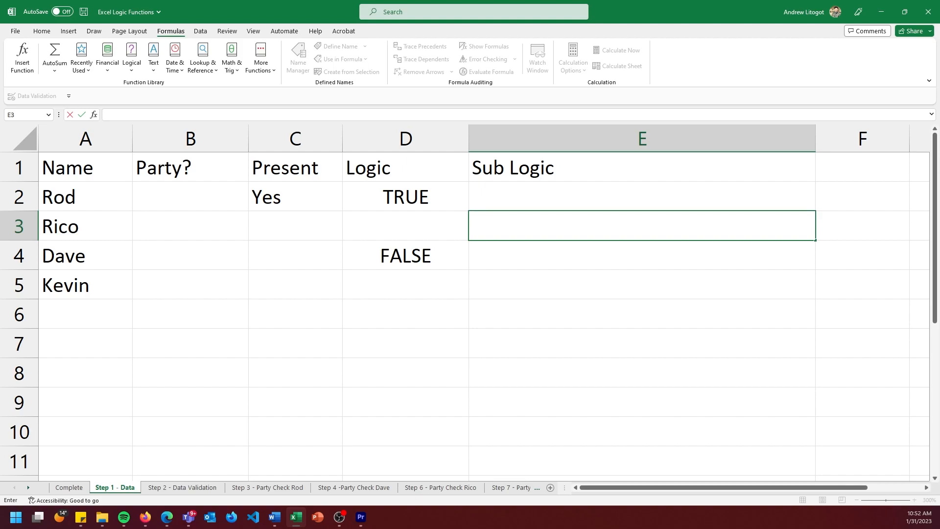
pyautogui.write('=IF')
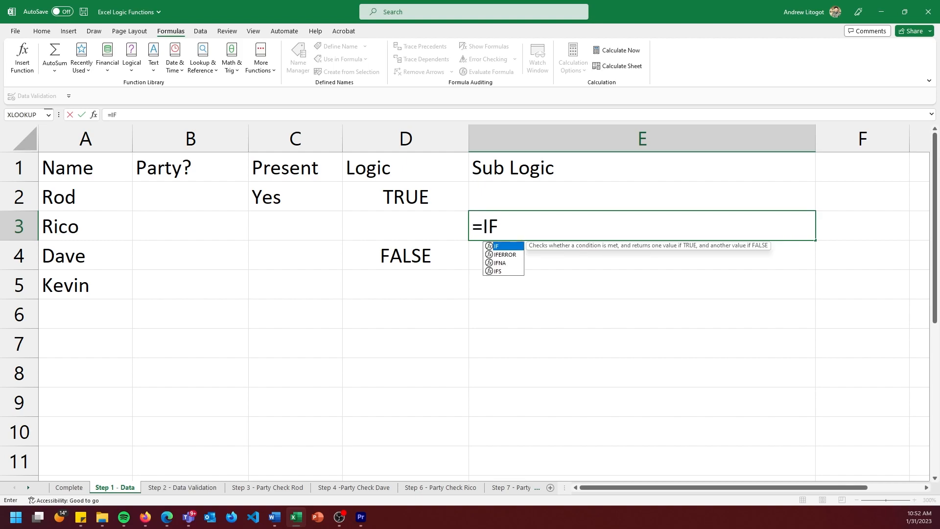
pyautogui.write('(')
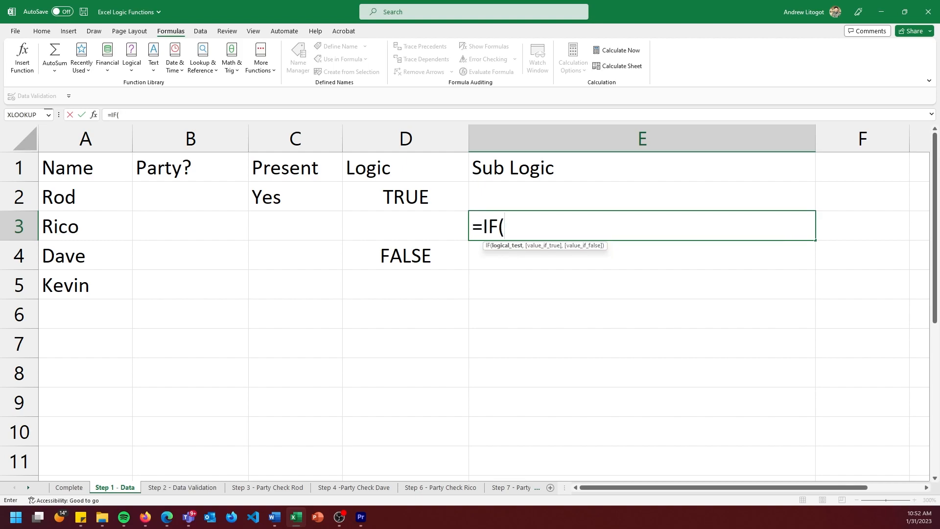
pyautogui.hotkey('alt', 'Tab')
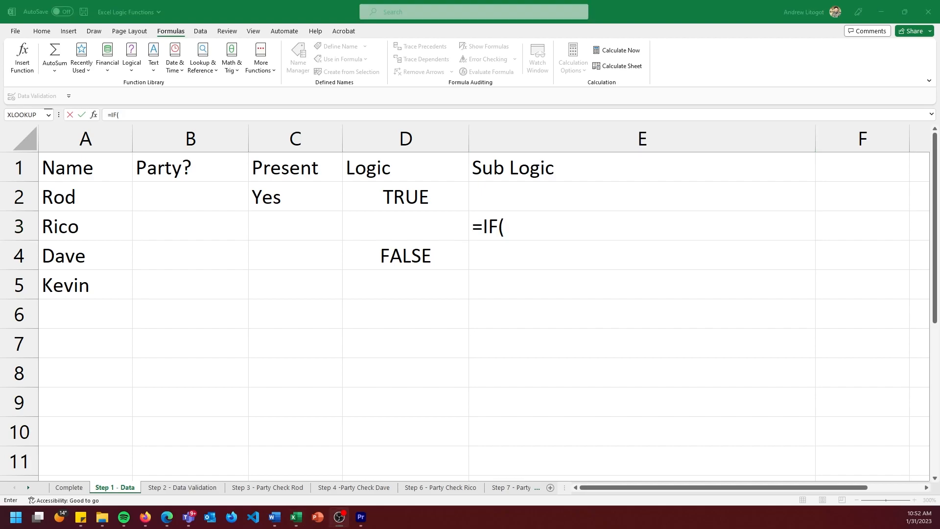
pyautogui.click(570, 231)
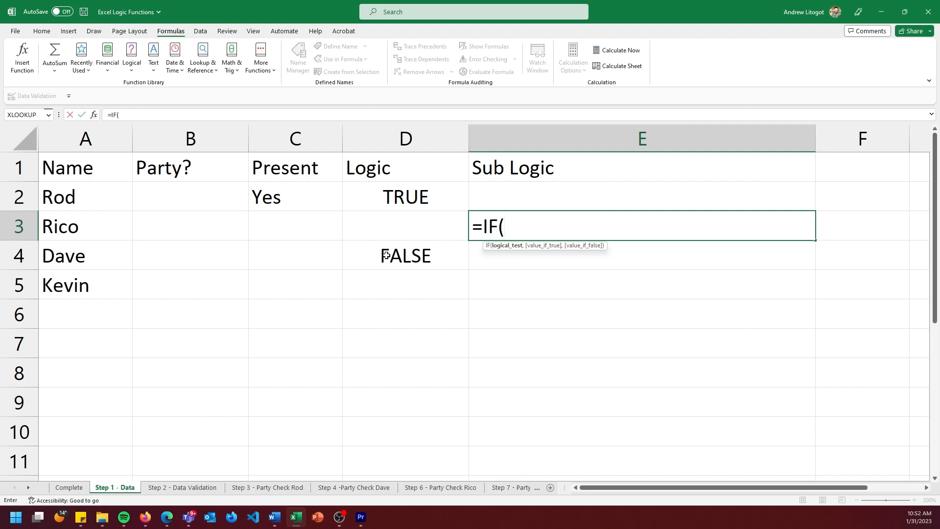
pyautogui.click(296, 265)
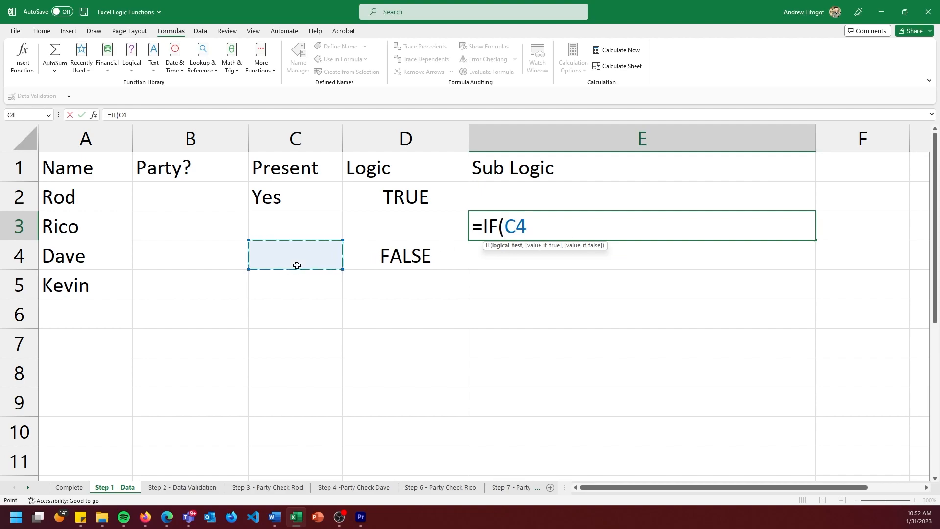
pyautogui.write('="Yes", True')
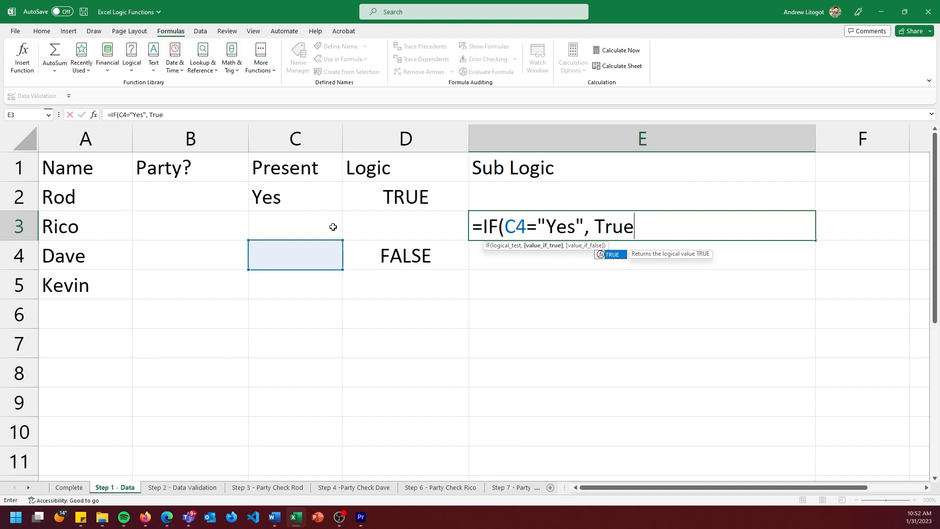
pyautogui.write(', false')
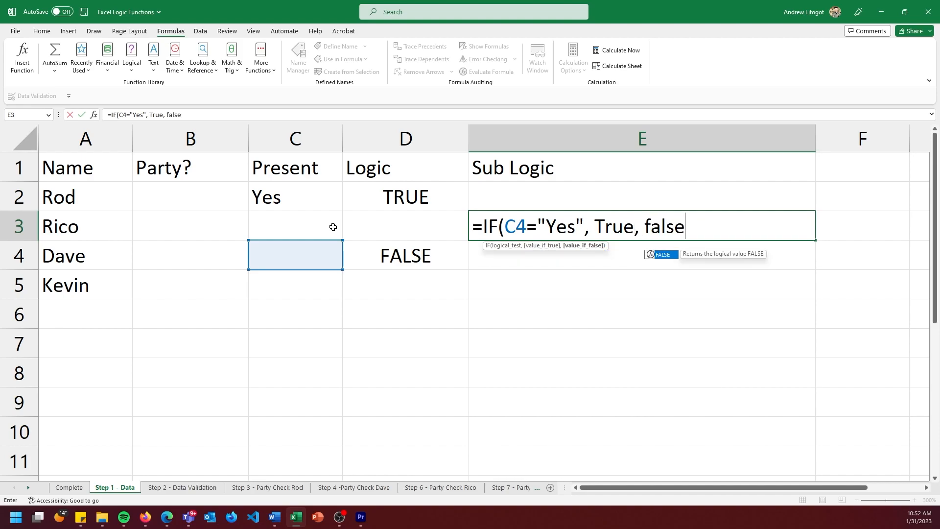
pyautogui.press('Return')
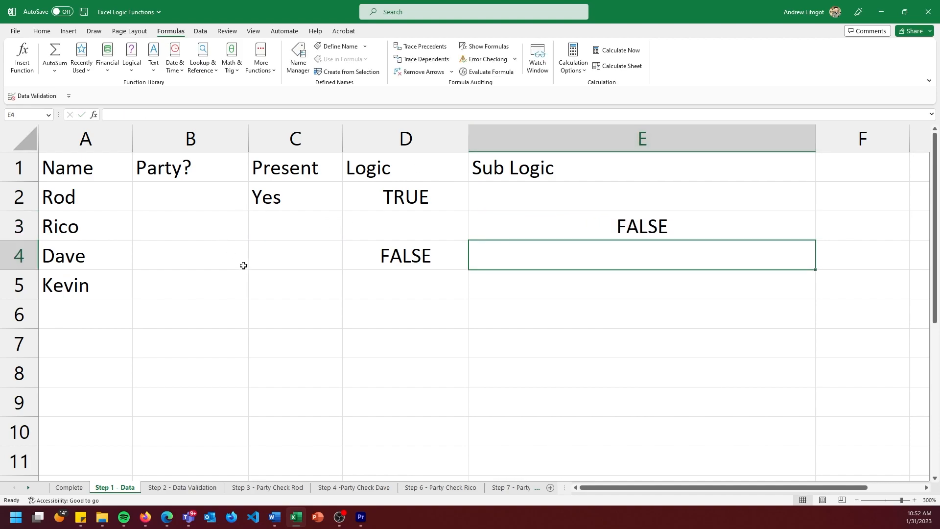
# Test the Sub Logic formula in E3 by setting Present in C4 to Yes and back to No.
pyautogui.click(240, 264)
pyautogui.click(329, 262)
pyautogui.click(347, 264)
pyautogui.click(326, 274)
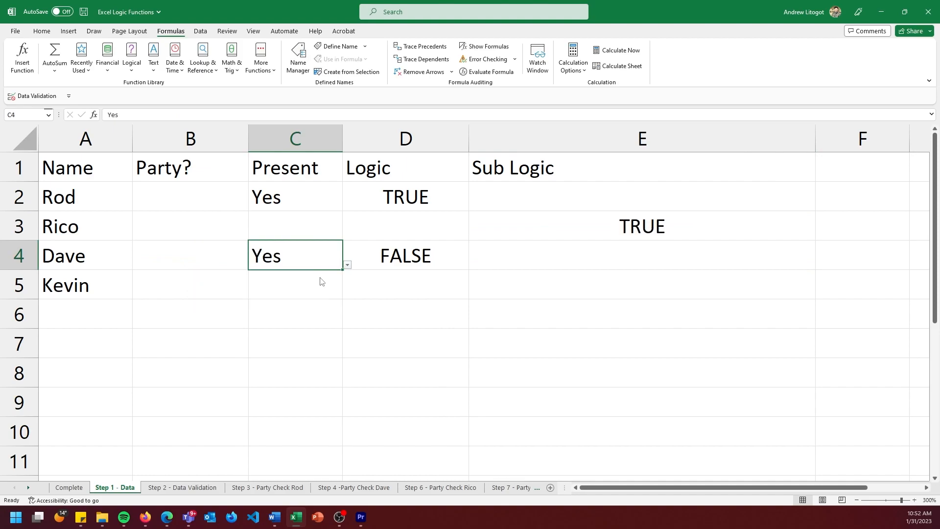
pyautogui.click(347, 265)
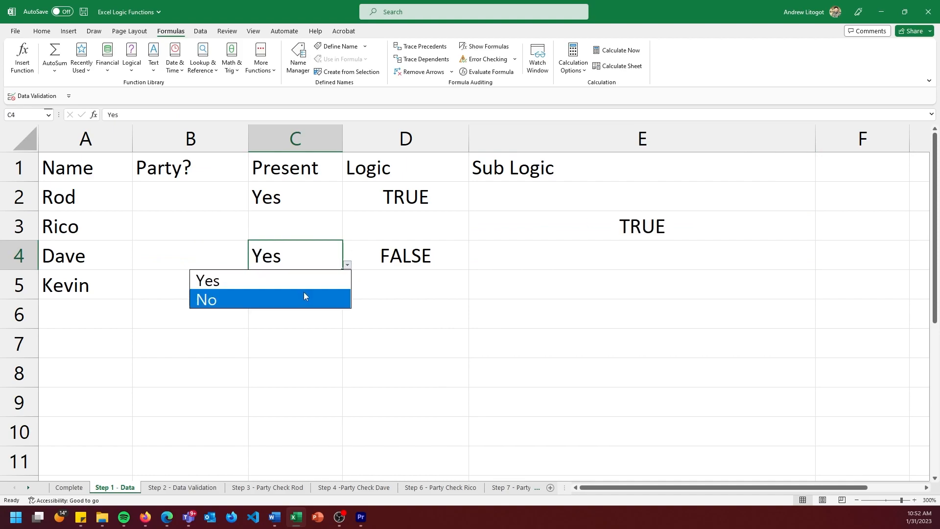
pyautogui.click(304, 297)
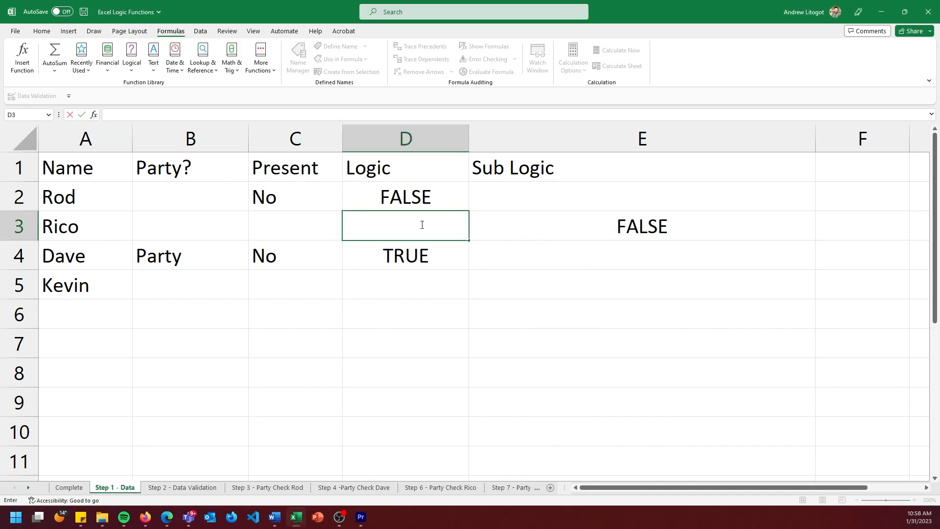
# Enter the formula =IF(C2="Yes",false,True) in Logic cell D3.
pyautogui.write('=IF(')
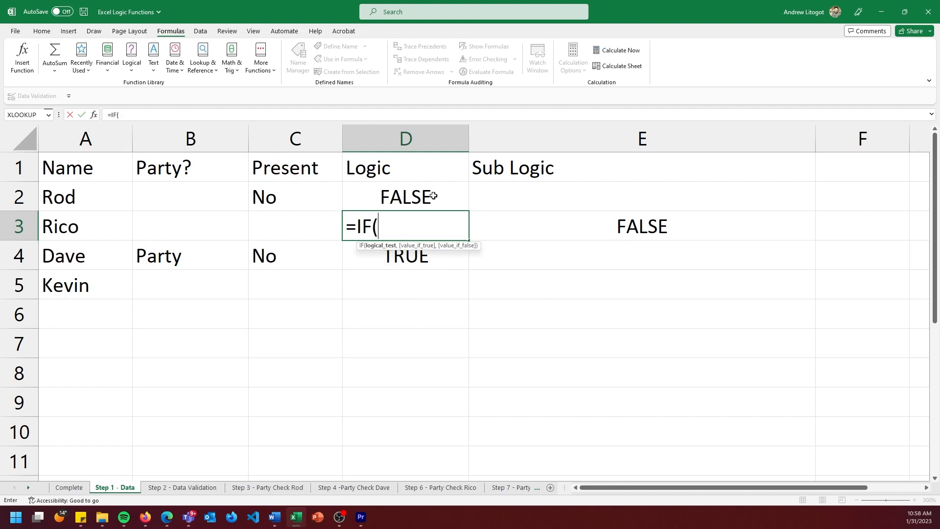
pyautogui.click(296, 192)
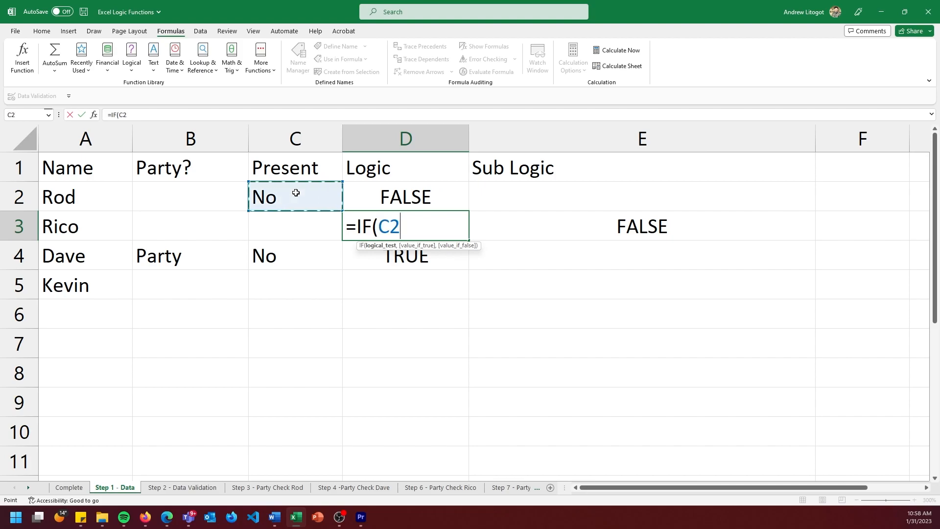
pyautogui.write('="Yes",fa;')
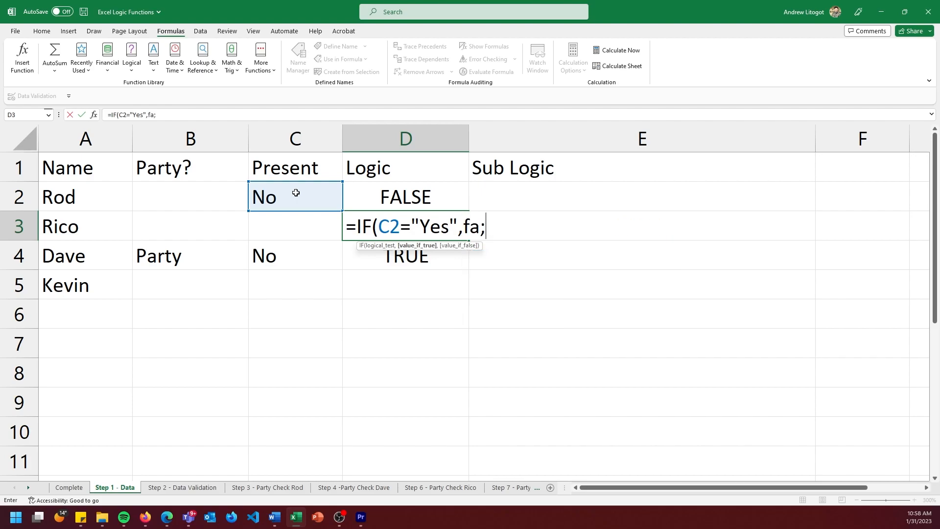
pyautogui.press('BackSpace')
pyautogui.write('lse')
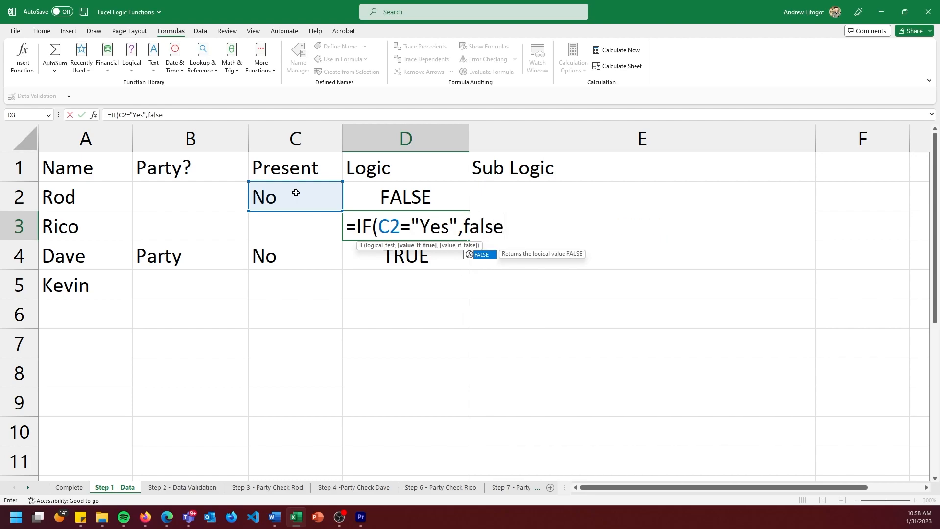
pyautogui.write(',')
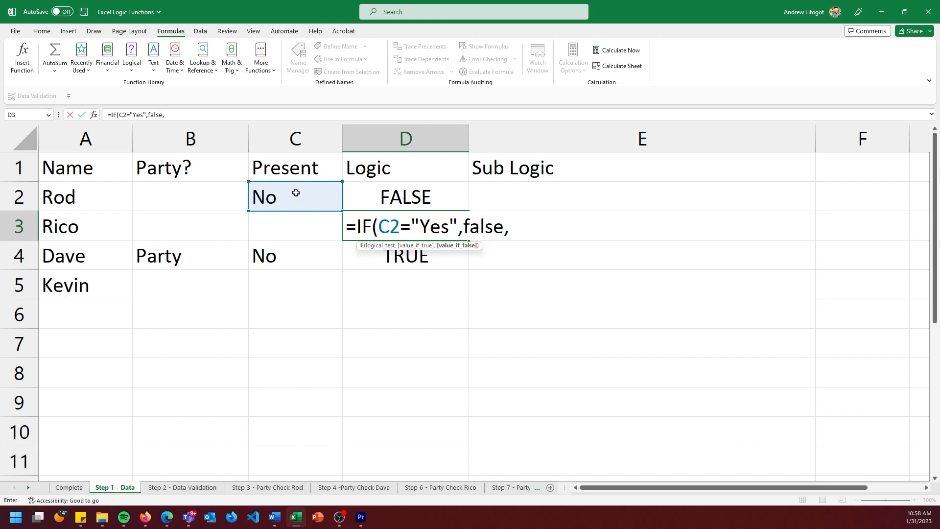
pyautogui.write('True')
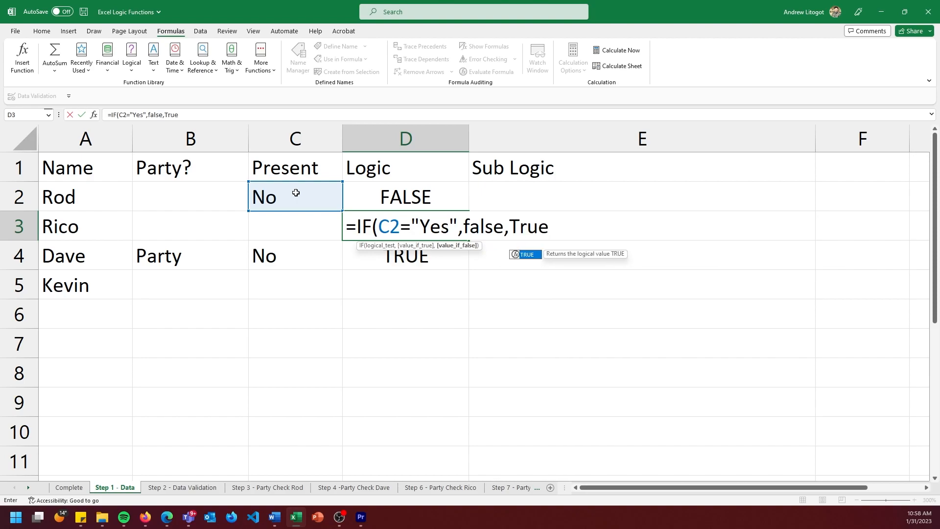
pyautogui.write(')')
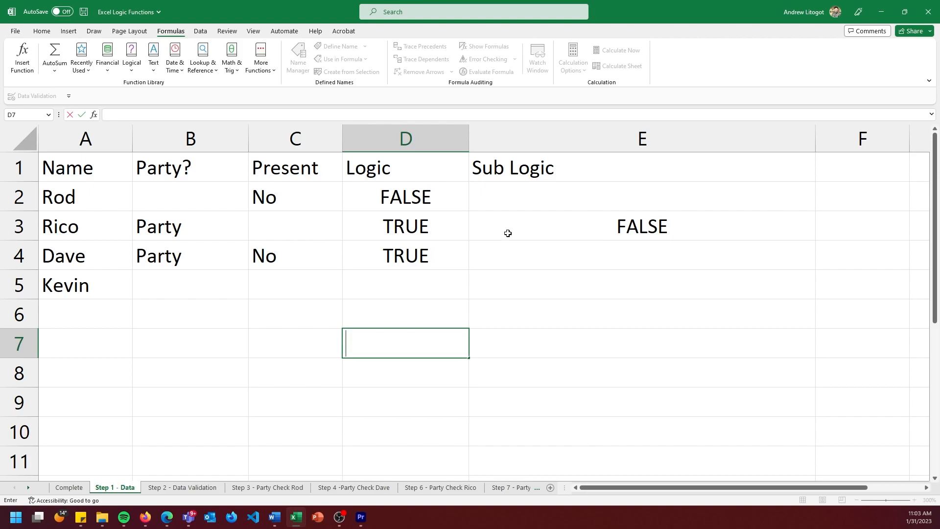
# Set Present in C2 to Yes and inspect the formulas in Logic cell D3 and Sub Logic cell E3.
pyautogui.click(336, 199)
pyautogui.click(347, 205)
pyautogui.click(319, 219)
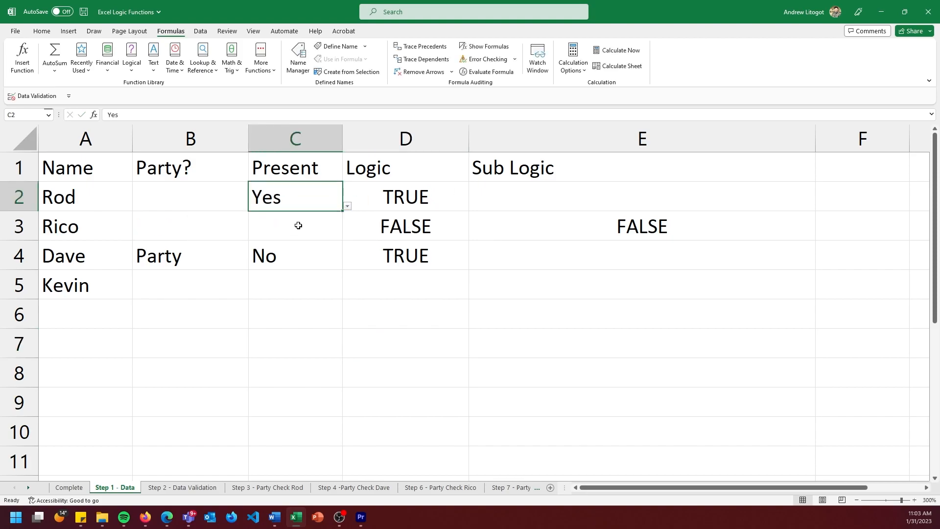
pyautogui.click(415, 234)
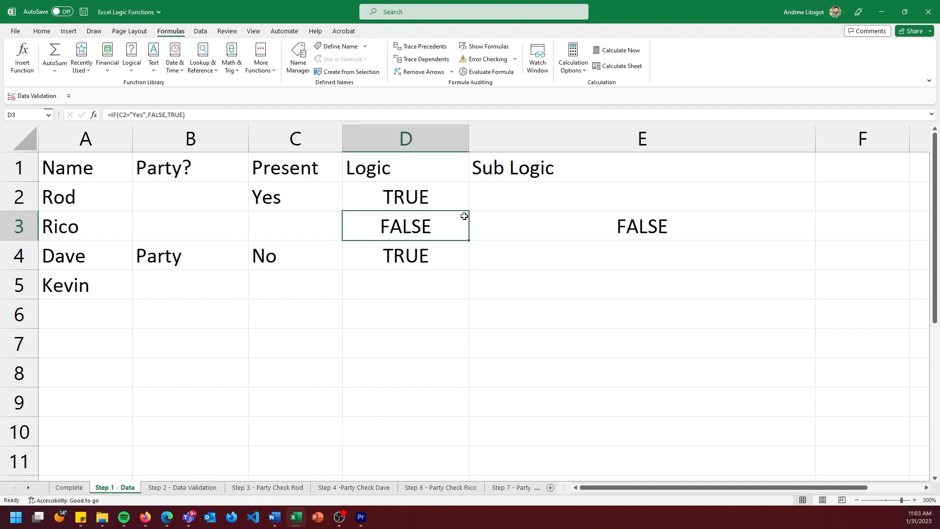
pyautogui.click(553, 231)
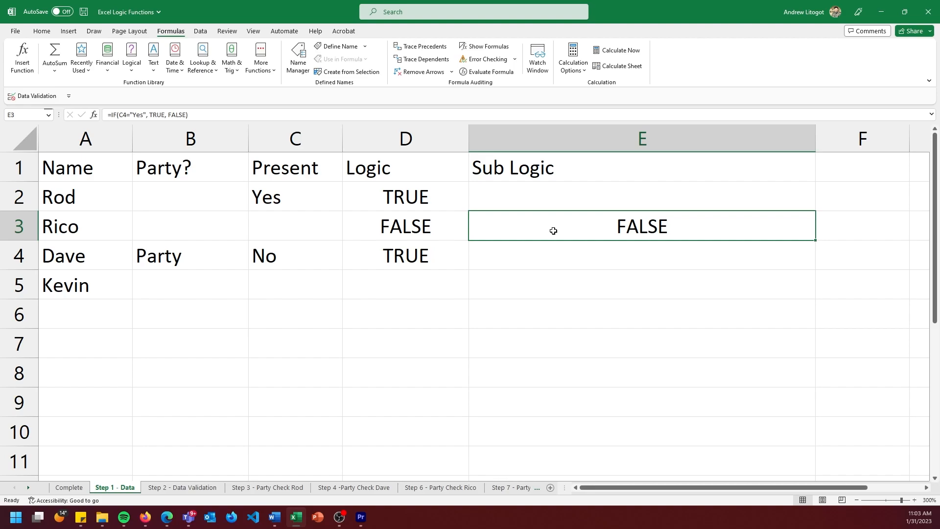
# Test the Logic formulas by setting Present in C4 to Yes and in C2 to No.
pyautogui.click(306, 257)
pyautogui.click(346, 264)
pyautogui.click(332, 279)
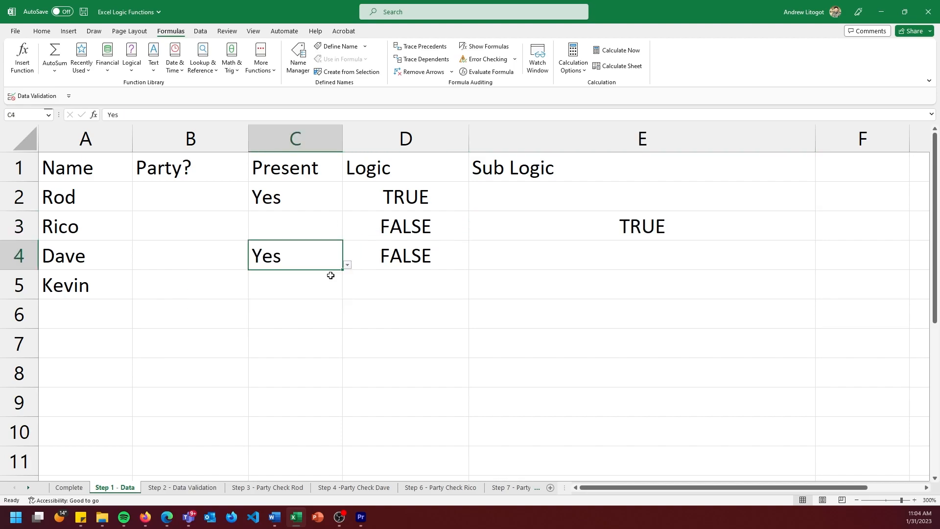
pyautogui.click(316, 200)
pyautogui.click(346, 206)
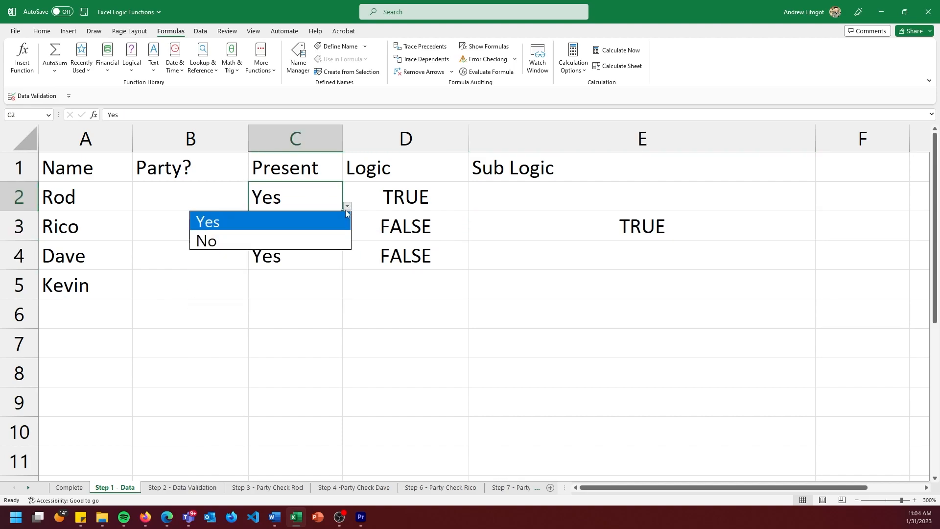
pyautogui.click(307, 238)
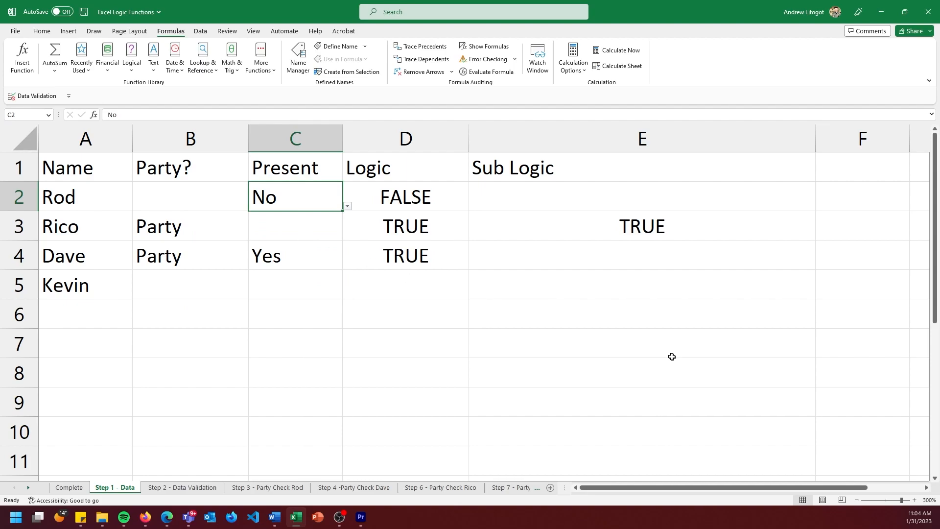
# Set Present in C4 back to No.
pyautogui.click(331, 248)
pyautogui.click(350, 263)
pyautogui.click(331, 265)
pyautogui.click(348, 265)
pyautogui.click(317, 296)
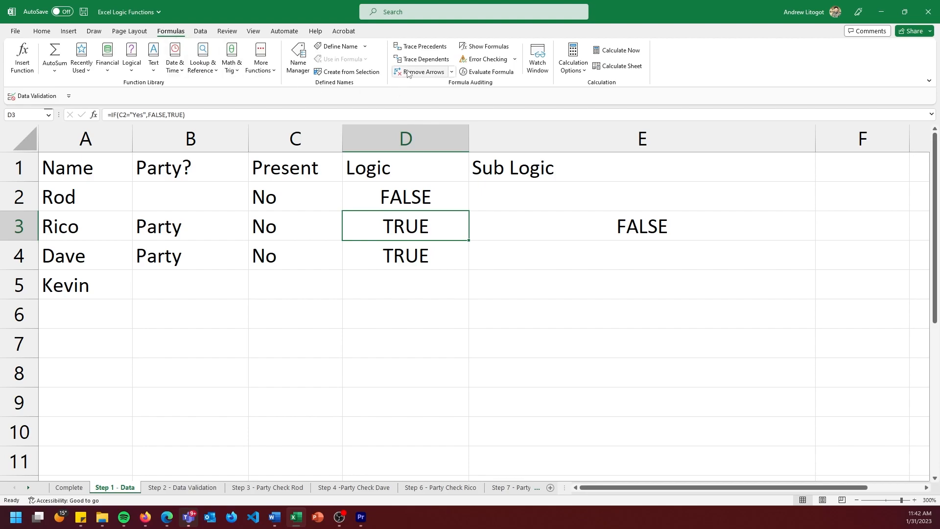
# Show the sheet's formulas and copy IF(C4="Yes", TRUE, FALSE) without its equals sign from Sub Logic cell E3, leaving that cell unedited.
pyautogui.click(475, 47)
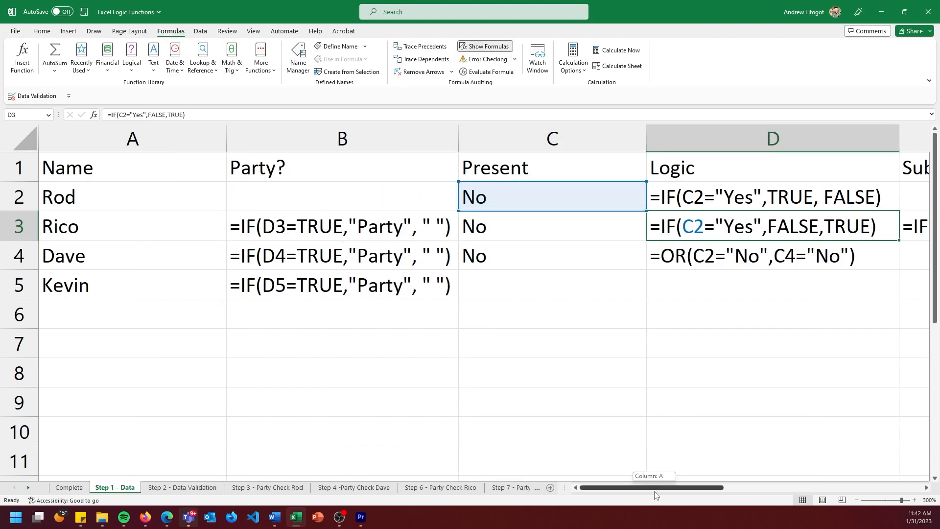
pyautogui.hscroll(3, 653, 489)
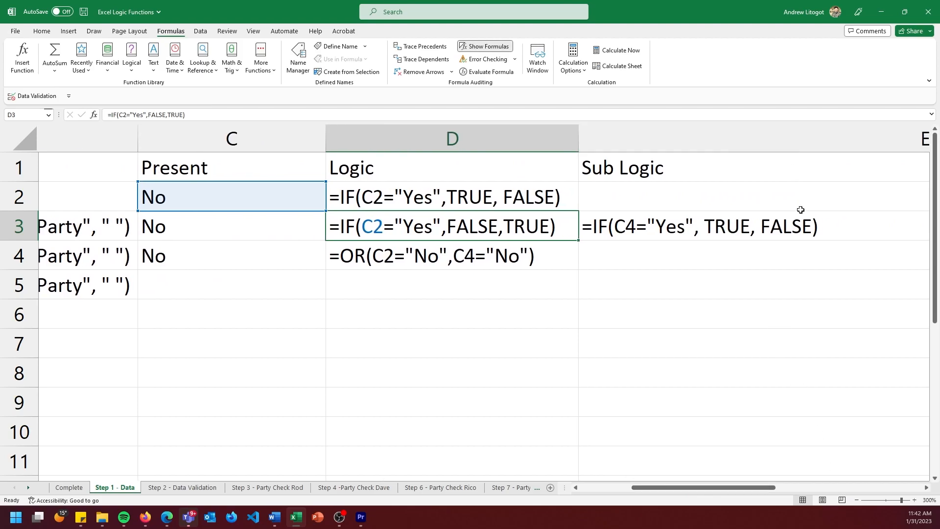
pyautogui.click(815, 221)
pyautogui.doubleClick(688, 225)
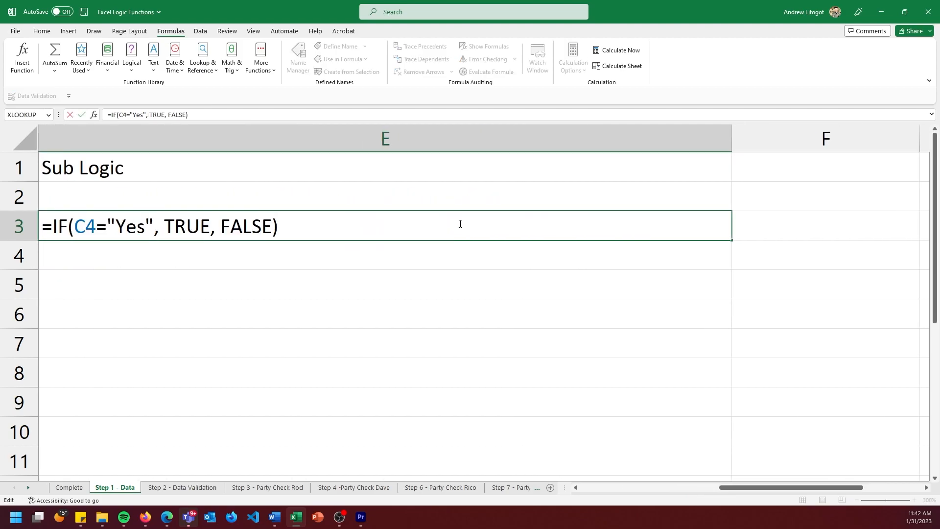
pyautogui.moveTo(300, 226)
pyautogui.mouseDown()
pyautogui.moveTo(42, 225)
pyautogui.moveTo(283, 228)
pyautogui.mouseUp()
pyautogui.doubleClick(73, 225)
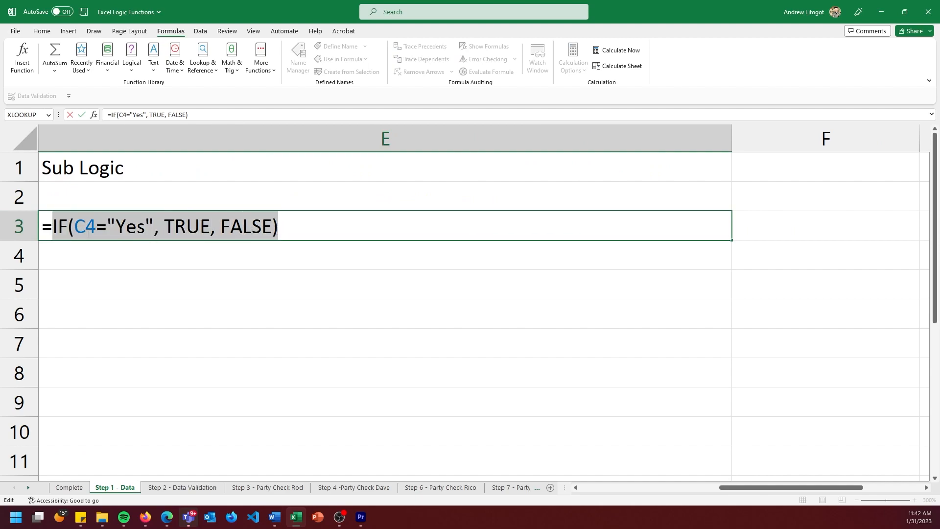
pyautogui.rightClick(72, 224)
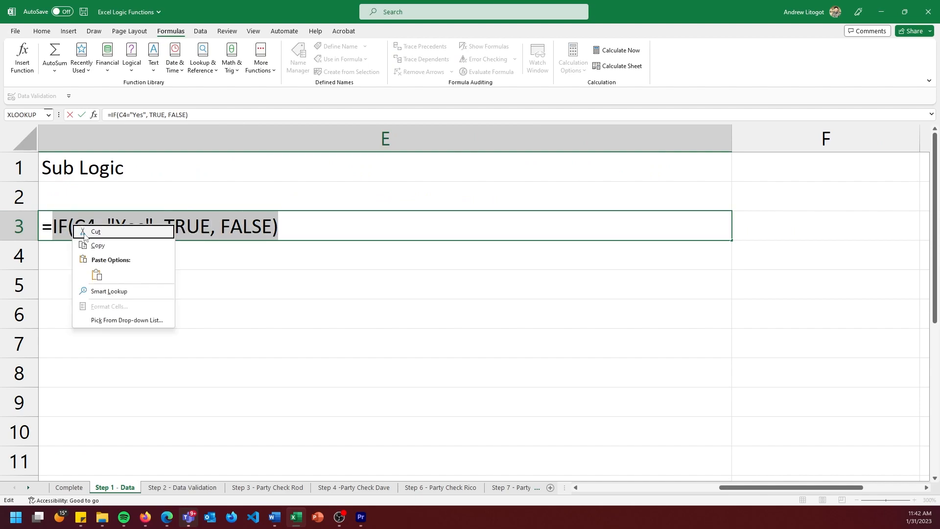
pyautogui.click(95, 247)
pyautogui.moveTo(800, 488); pyautogui.dragTo(728, 487)
pyautogui.click(411, 241)
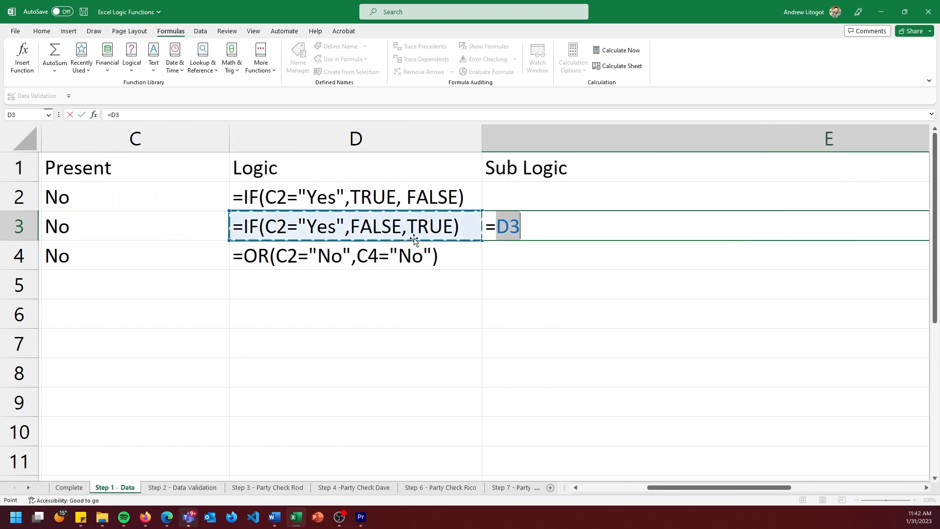
pyautogui.press('Escape')
# Replace FALSE in Logic cell D3 with the copied IF in parentheses, giving =IF(C2="Yes",(IF(C4="Yes", TRUE, FALSE)),TRUE).
pyautogui.moveTo(754, 486); pyautogui.dragTo(633, 470)
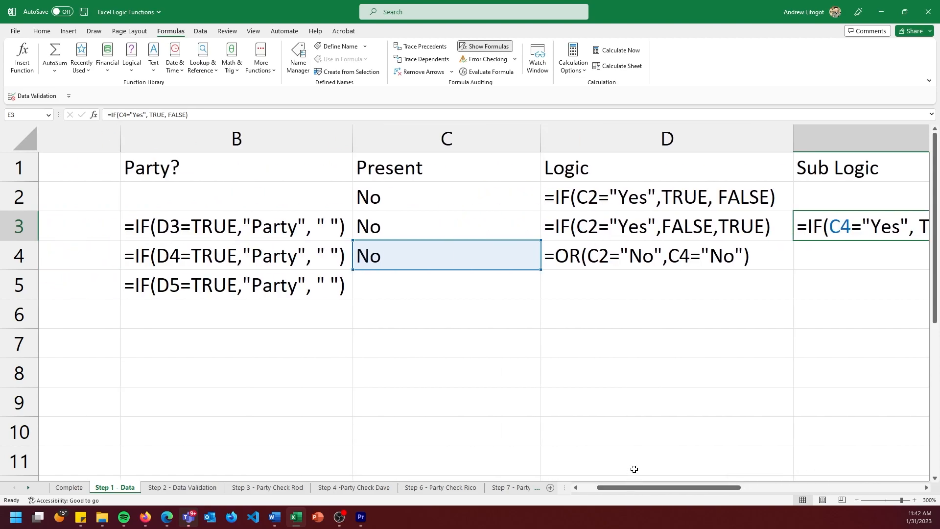
pyautogui.click(645, 227)
pyautogui.doubleClick(646, 226)
pyautogui.click(692, 226)
pyautogui.moveTo(714, 227); pyautogui.dragTo(662, 227)
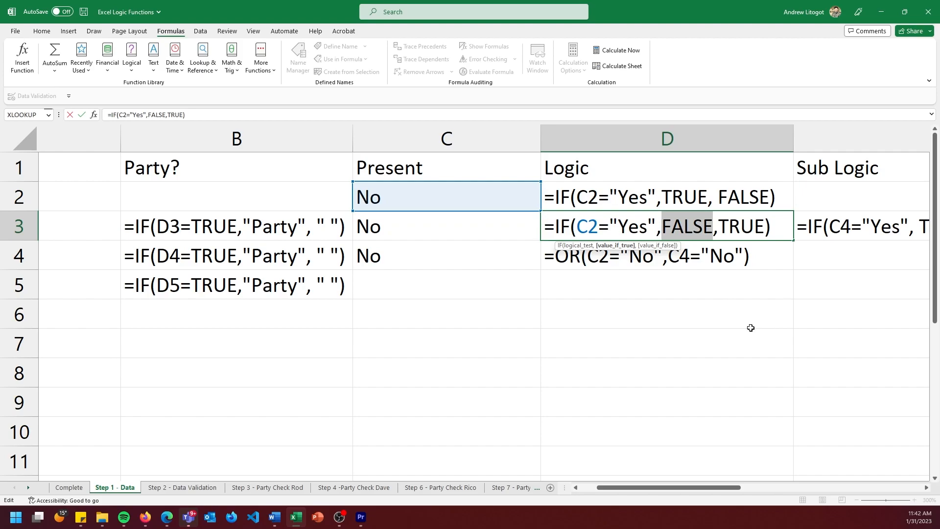
pyautogui.press('BackSpace')
pyautogui.write('(')
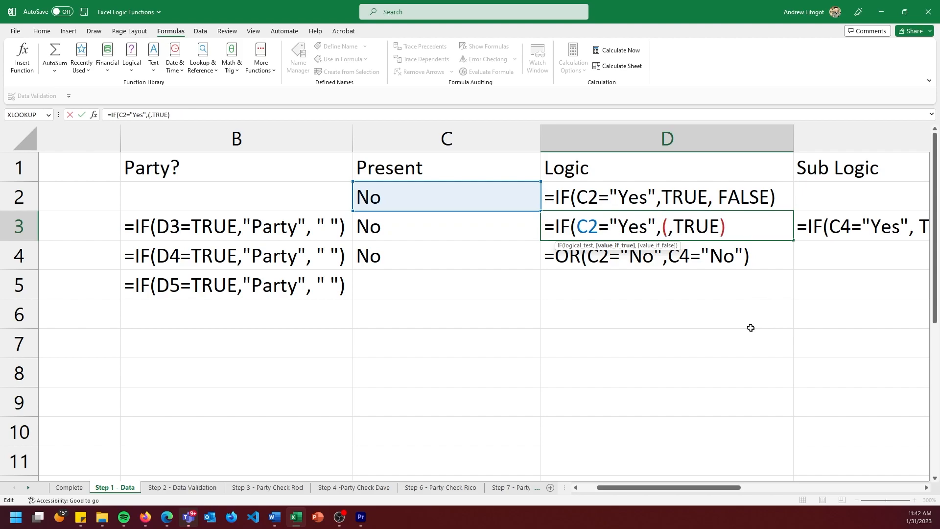
pyautogui.write(')')
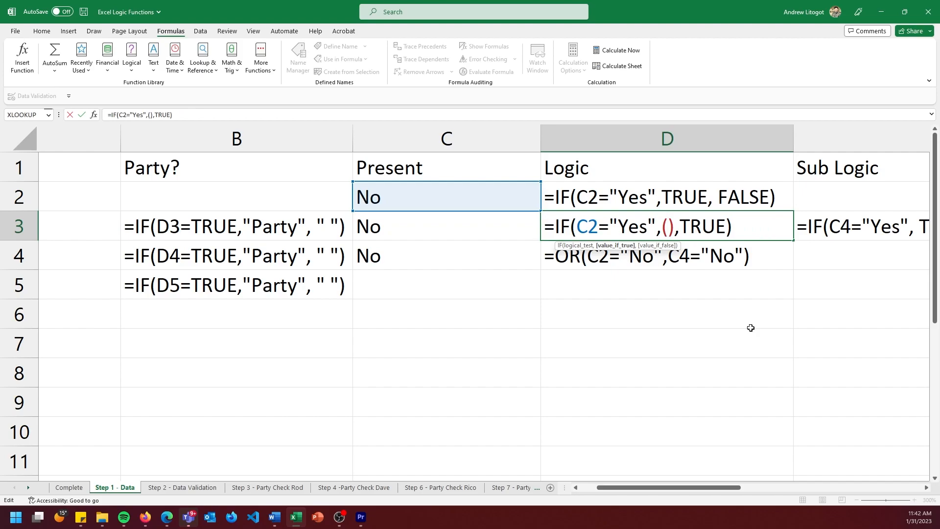
pyautogui.hotkey('ctrl', 'v')
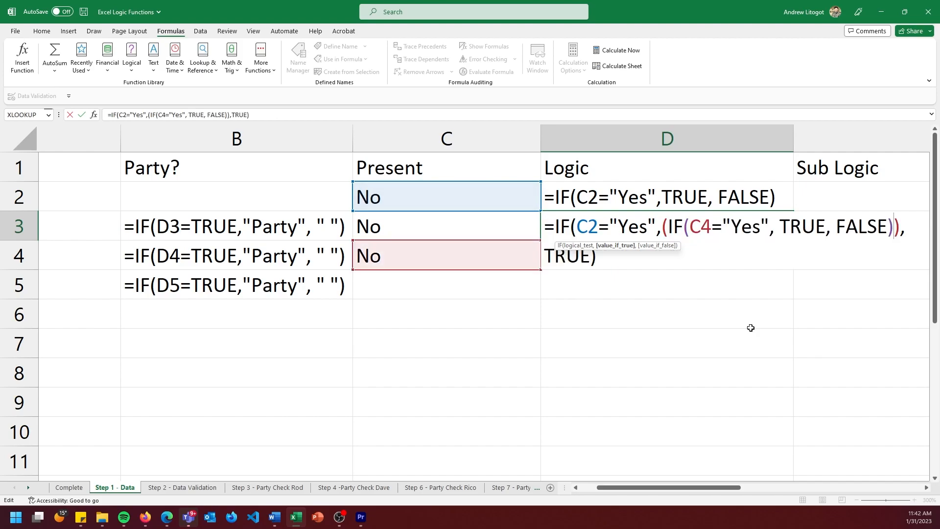
pyautogui.press('Return')
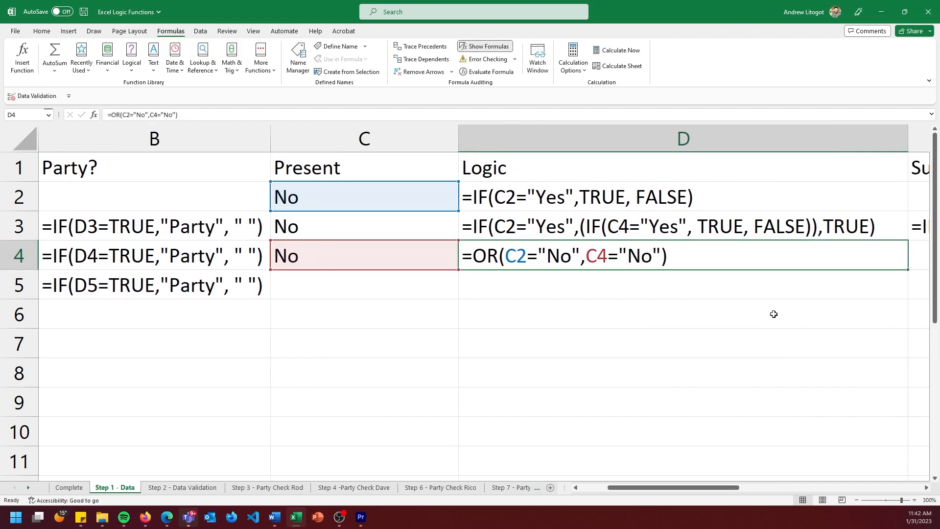
# Switch the sheet back to showing results and clear Sub Logic cell E3.
pyautogui.click(484, 46)
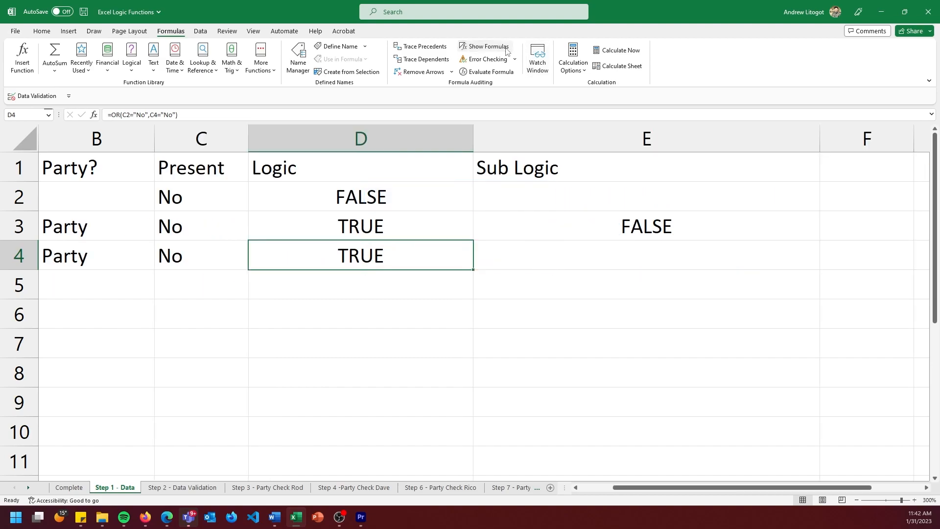
pyautogui.click(620, 235)
pyautogui.press('Delete')
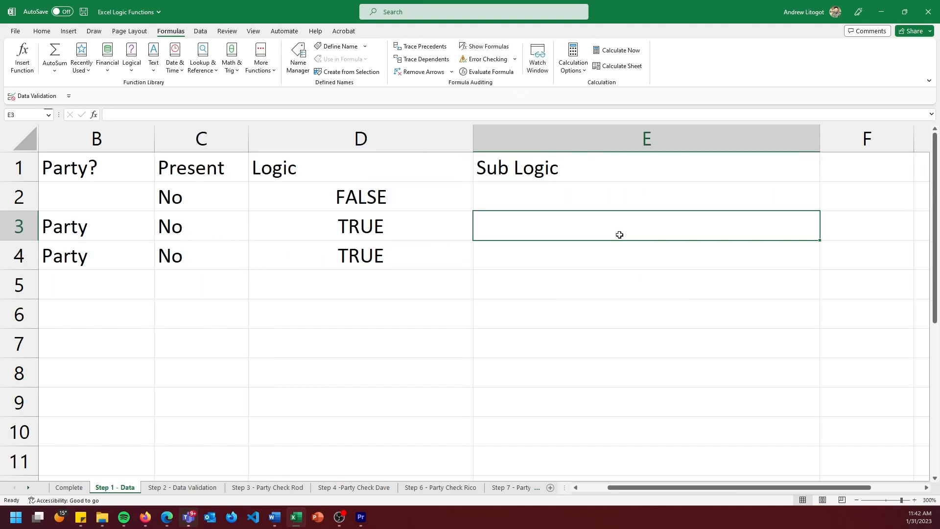
pyautogui.moveTo(693, 488); pyautogui.dragTo(634, 484)
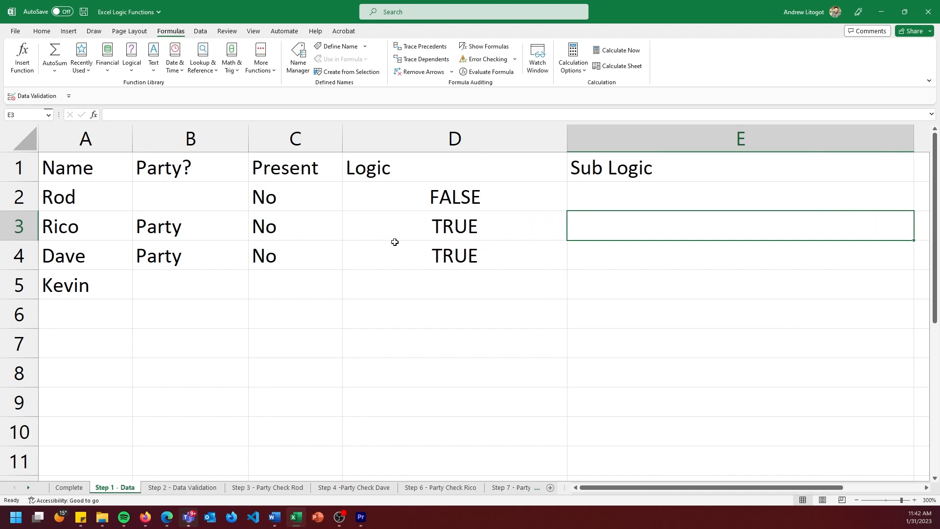
# Check the OR formula in Logic cell D4 and choose No for Present in C3.
pyautogui.click(482, 264)
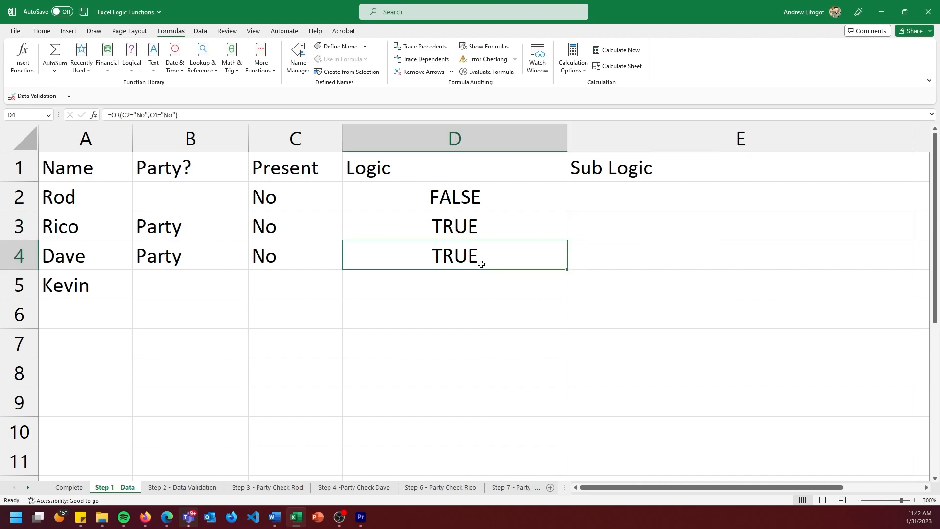
pyautogui.click(337, 261)
pyautogui.click(301, 221)
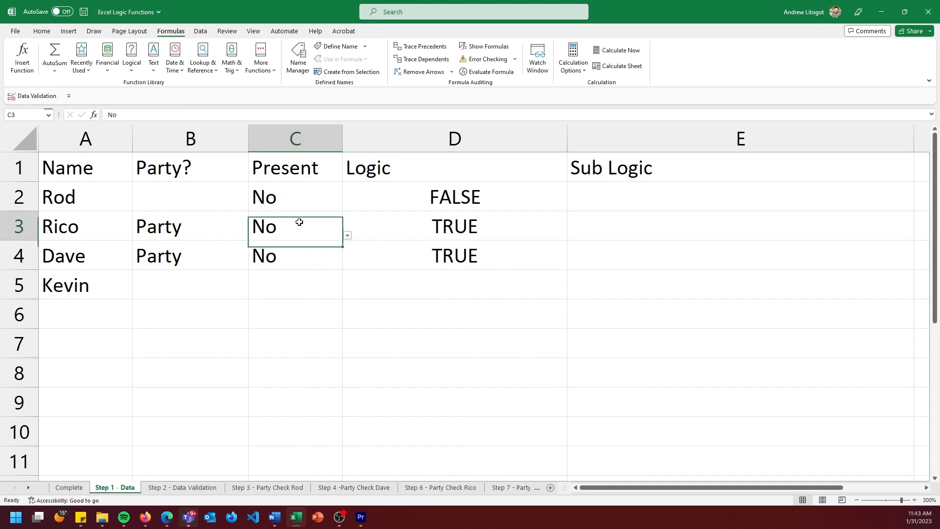
pyautogui.click(352, 237)
pyautogui.click(338, 262)
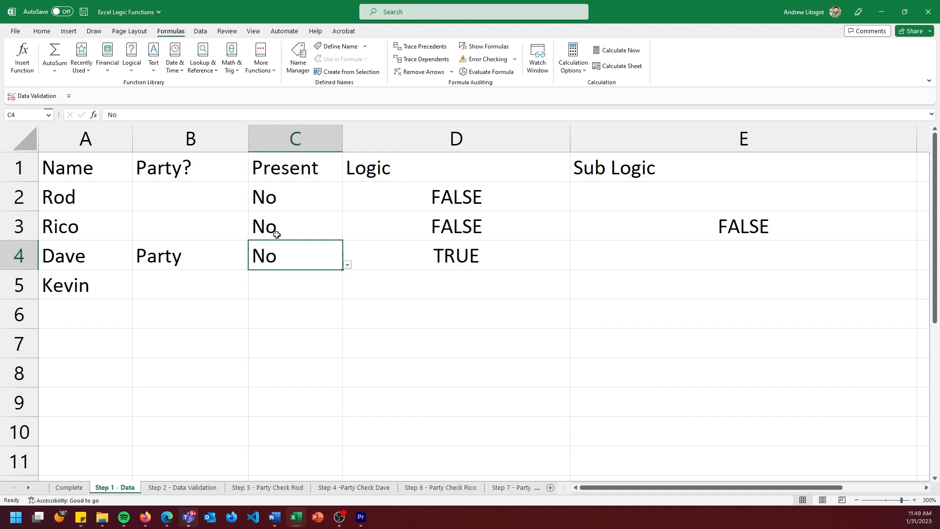
pyautogui.click(320, 321)
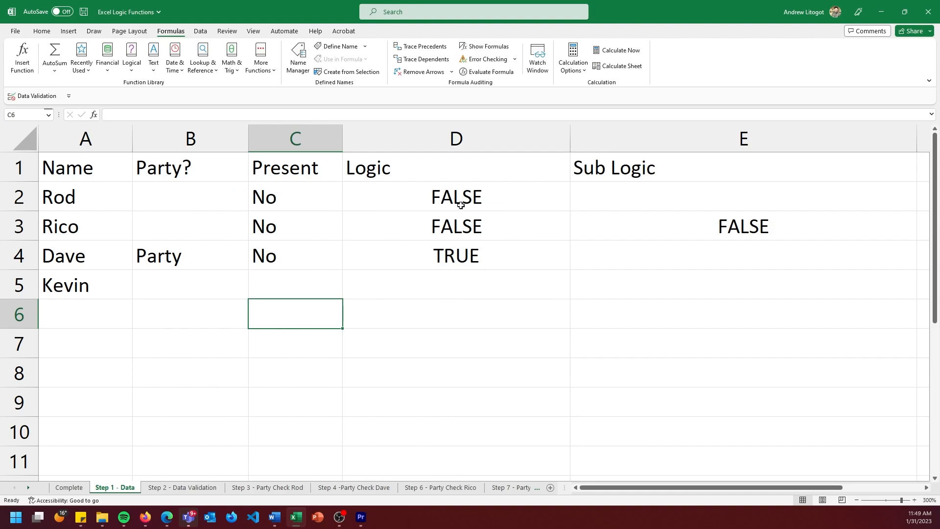
# Test the nested Logic formula in D3 by setting Present in C4 and C2 to Yes.
pyautogui.click(329, 262)
pyautogui.click(348, 264)
pyautogui.click(327, 275)
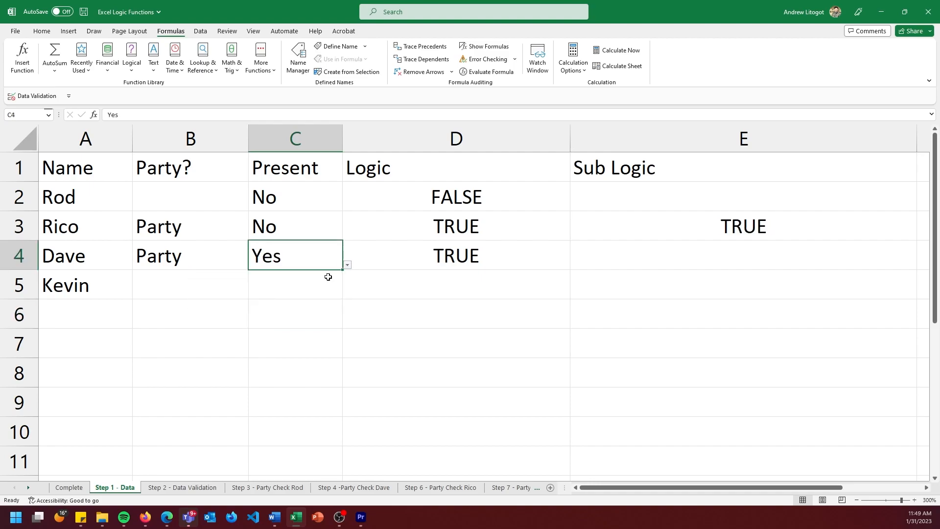
pyautogui.click(309, 199)
pyautogui.click(347, 205)
pyautogui.click(325, 218)
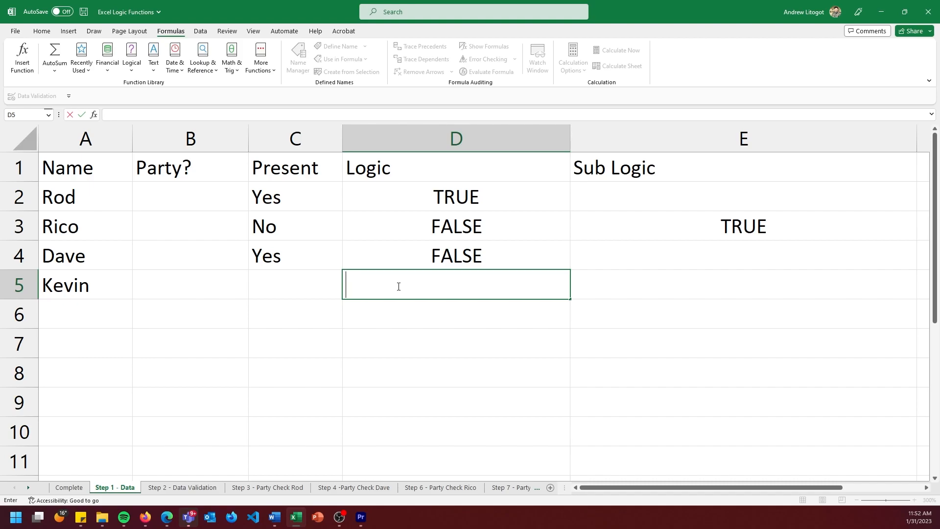
# Enter the formula =and(C2:C4="No",C5="yes") in Logic cell D5.
pyautogui.write('=and')
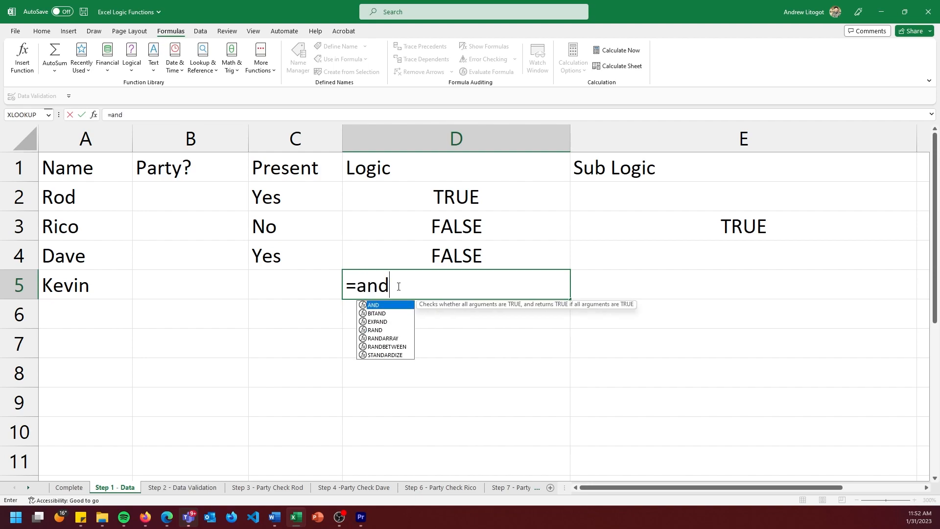
pyautogui.write('(')
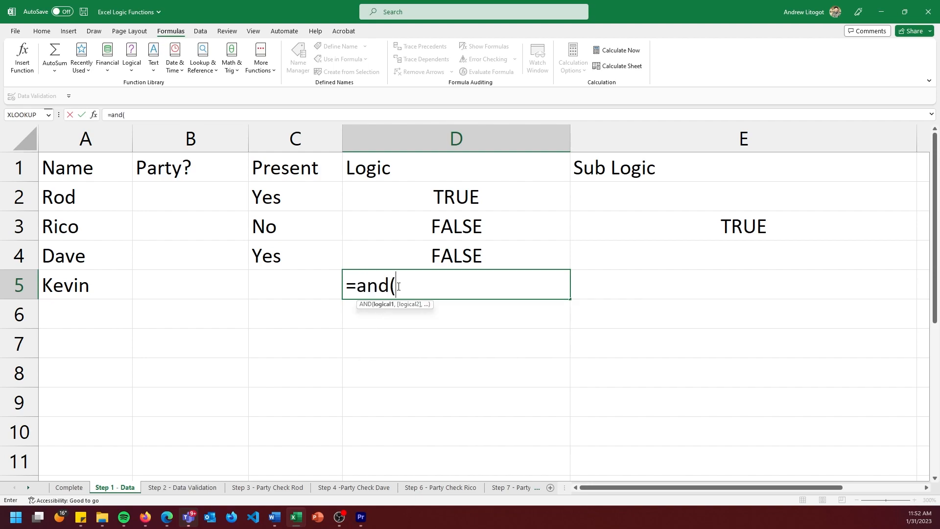
pyautogui.moveTo(275, 196); pyautogui.dragTo(273, 250)
pyautogui.write('=')
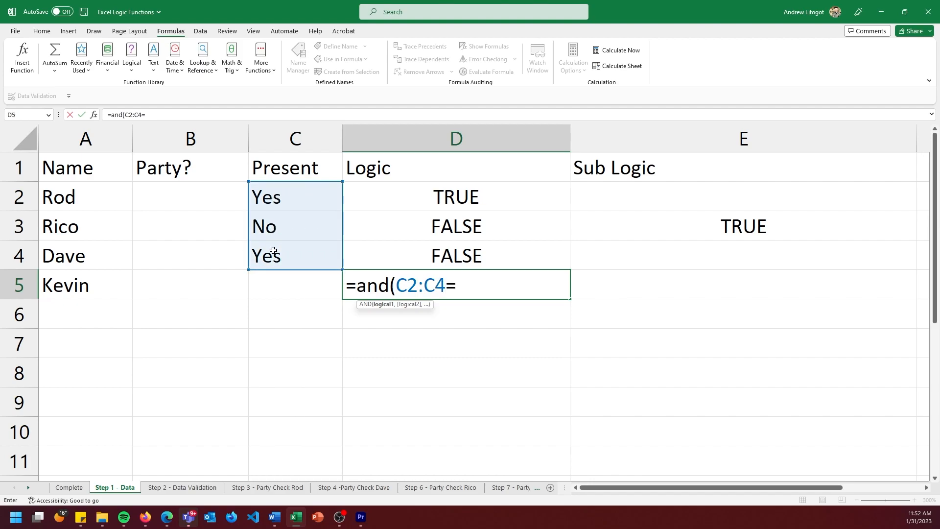
pyautogui.write('"No",')
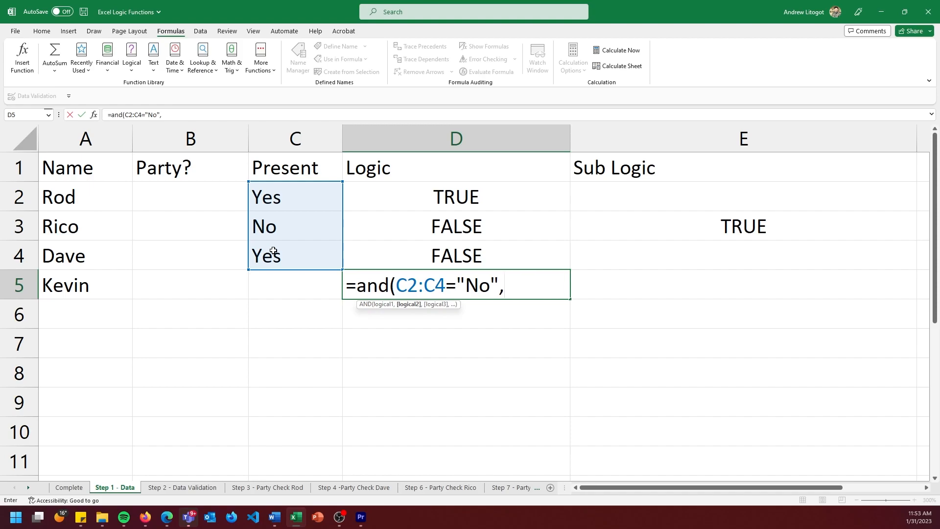
pyautogui.click(279, 286)
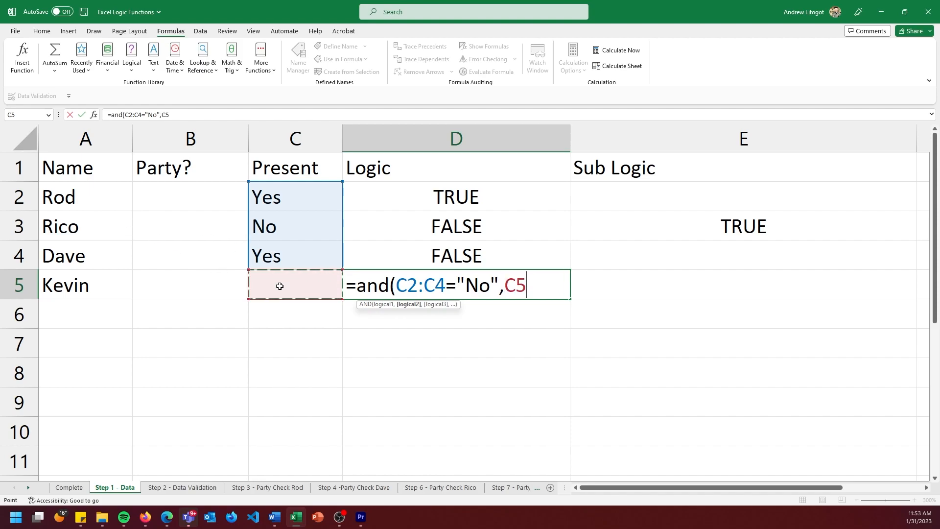
pyautogui.write('="yes')
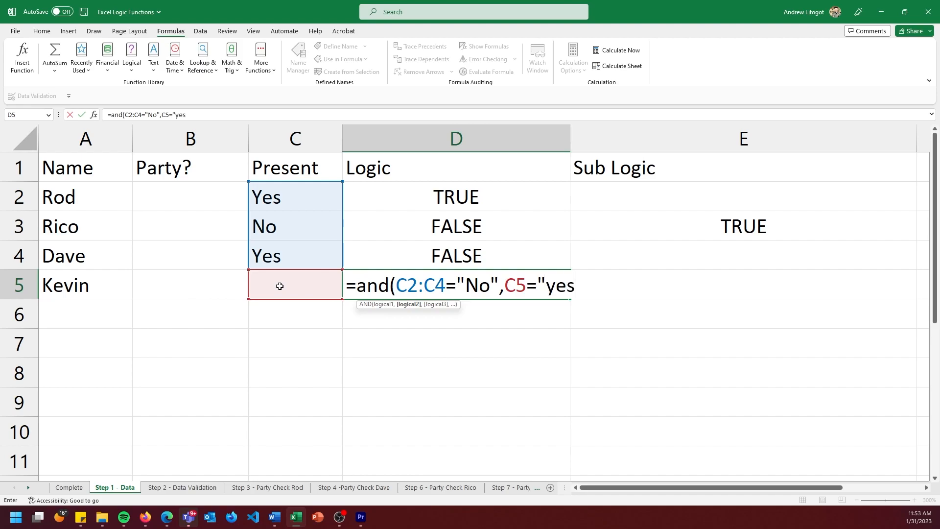
pyautogui.write('")')
pyautogui.press('Return')
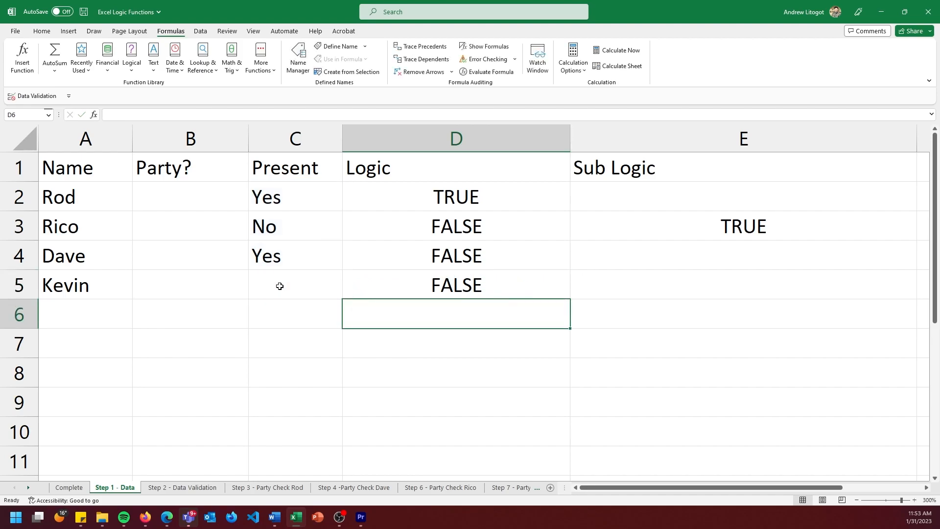
# Set Present in C5 to Yes.
pyautogui.click(279, 286)
pyautogui.click(347, 294)
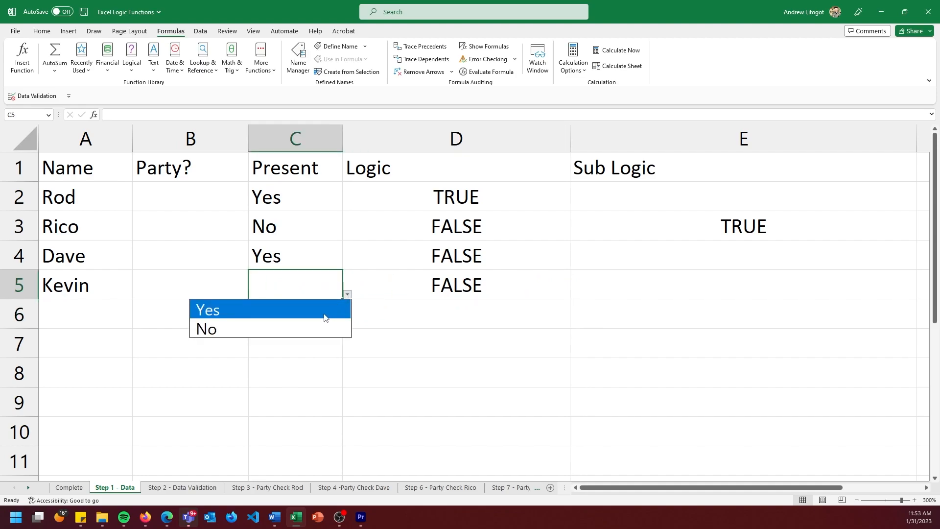
pyautogui.click(326, 314)
pyautogui.click(310, 238)
# Set Present in C4 and C2 to No and check the AND formula in Logic cell D5.
pyautogui.click(332, 256)
pyautogui.click(347, 264)
pyautogui.click(321, 297)
pyautogui.click(322, 197)
pyautogui.click(347, 206)
pyautogui.click(322, 239)
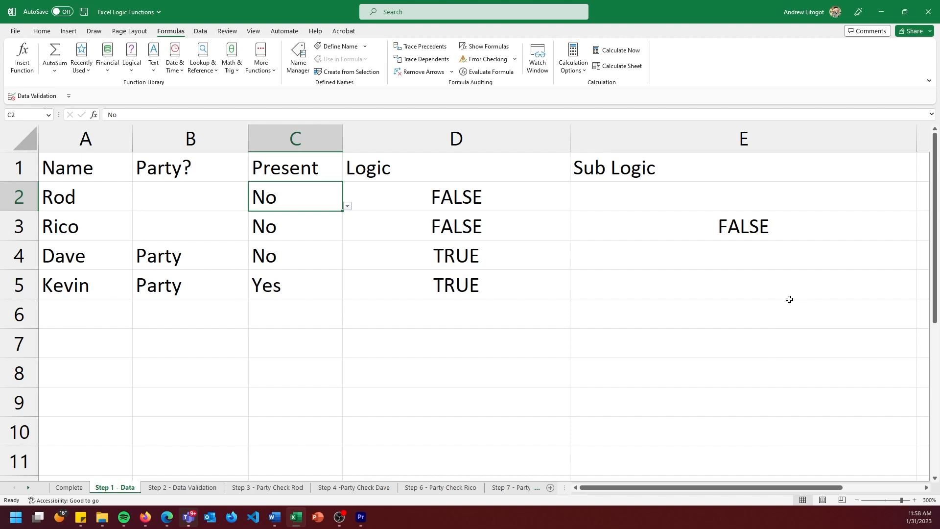
pyautogui.click(490, 291)
pyautogui.click(324, 306)
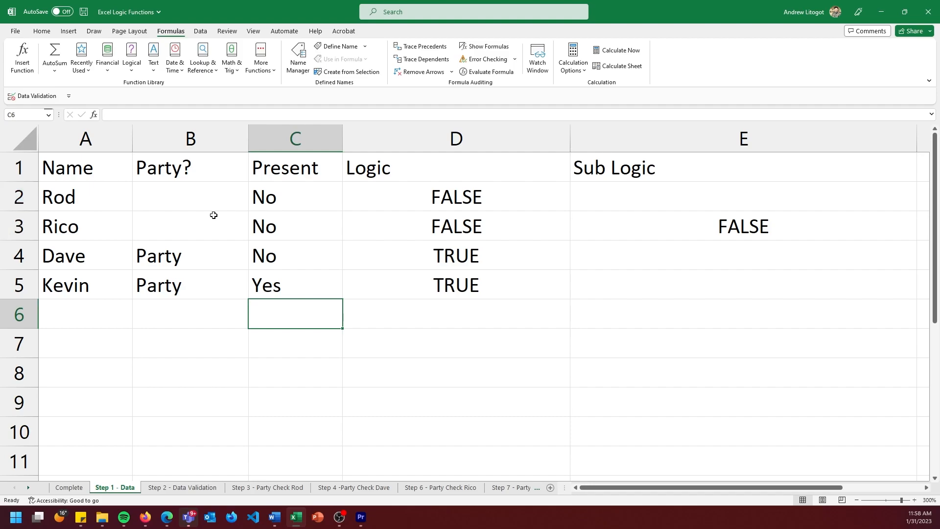
# Create a conditional formatting rule on B2:B5 that formats only cells whose value is equal to Party.
pyautogui.moveTo(193, 189); pyautogui.dragTo(179, 279)
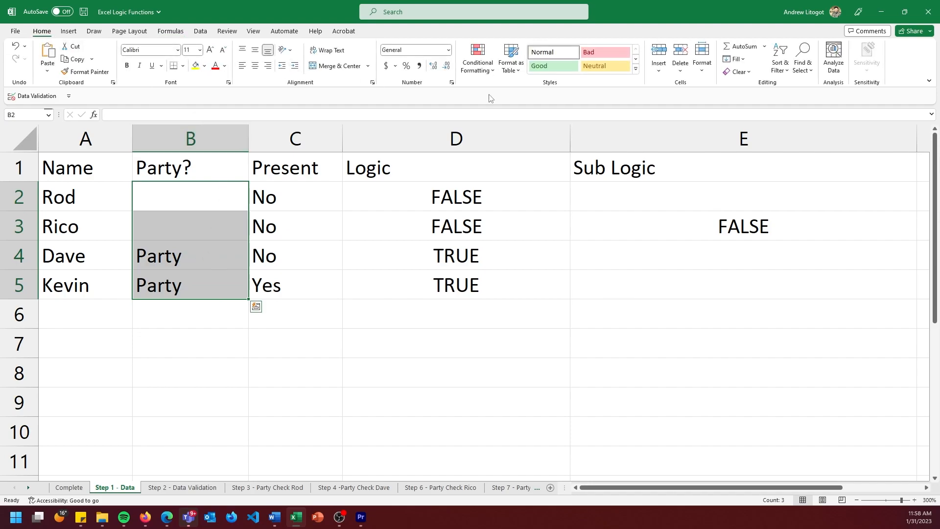
pyautogui.click(492, 71)
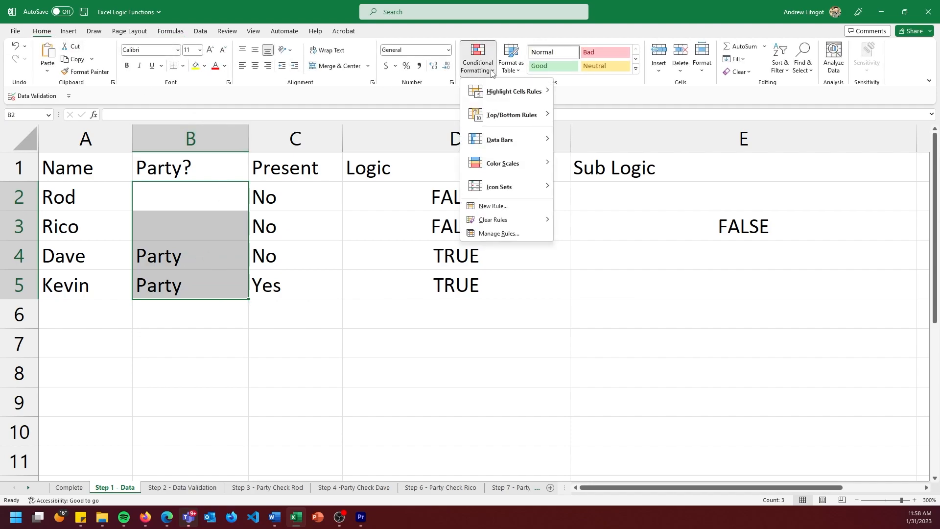
pyautogui.click(492, 206)
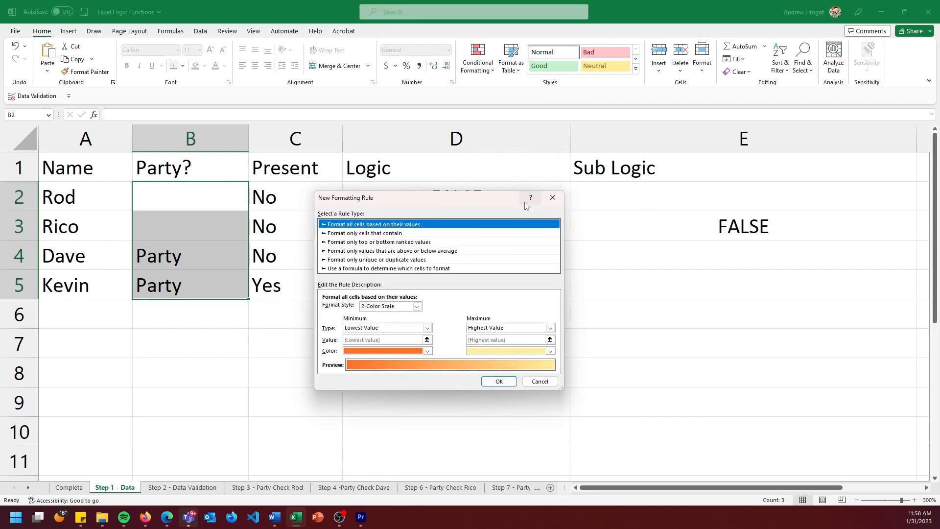
pyautogui.click(400, 233)
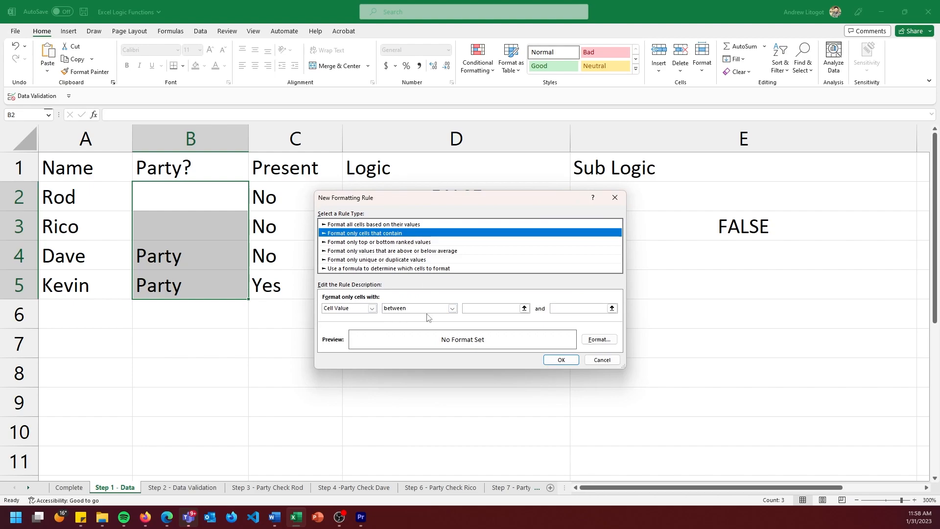
pyautogui.click(441, 308)
pyautogui.click(401, 328)
pyautogui.click(513, 309)
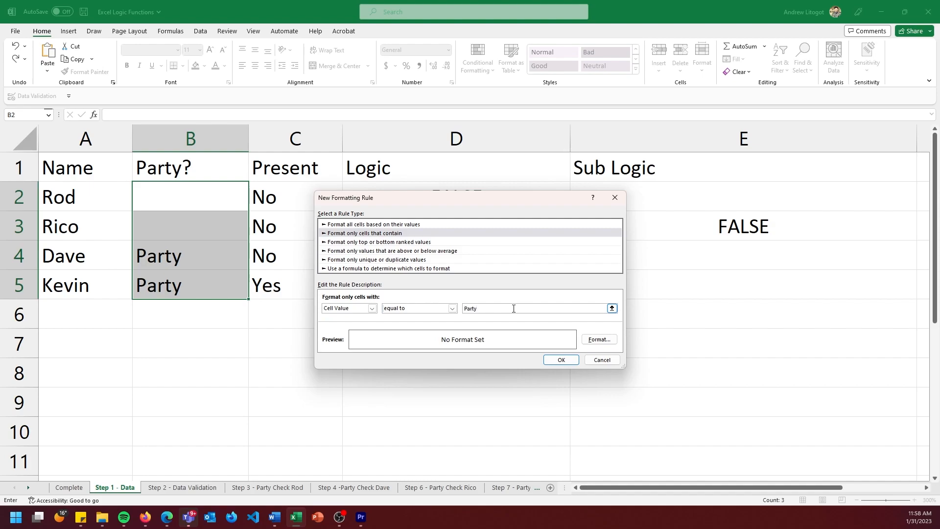
# Give the Party rule a light gold fill and apply it to B2:B5.
pyautogui.click(599, 339)
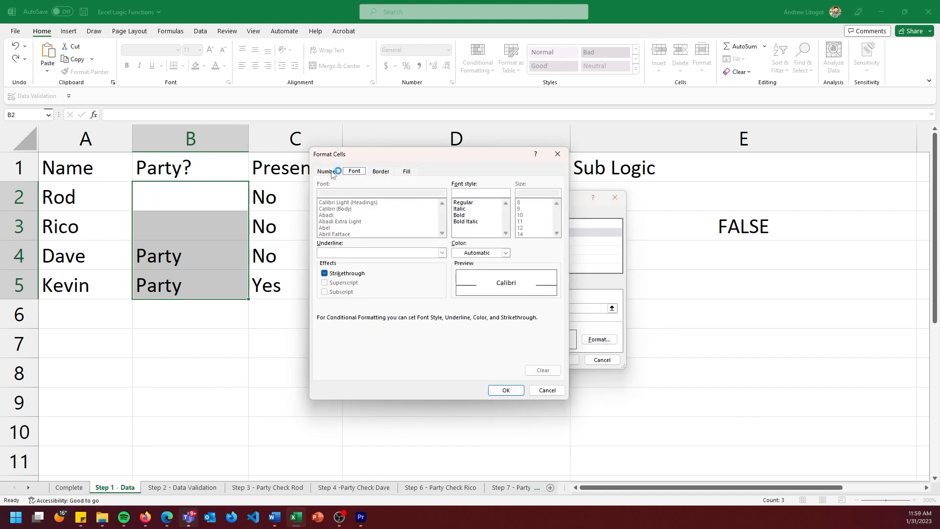
pyautogui.click(382, 171)
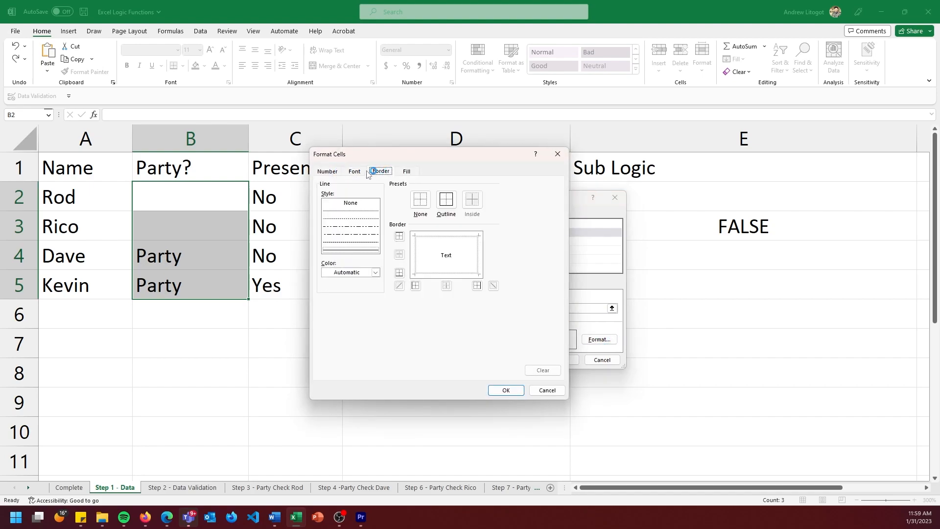
pyautogui.click(408, 171)
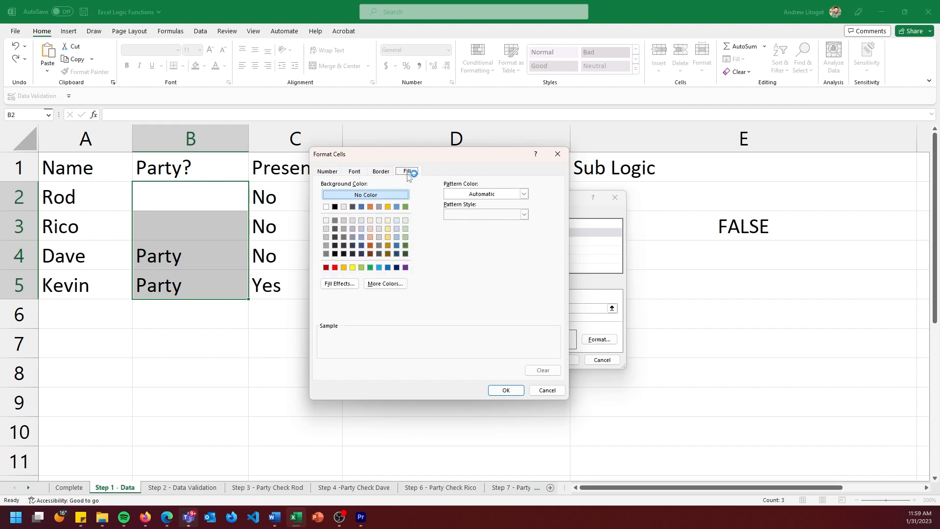
pyautogui.click(386, 227)
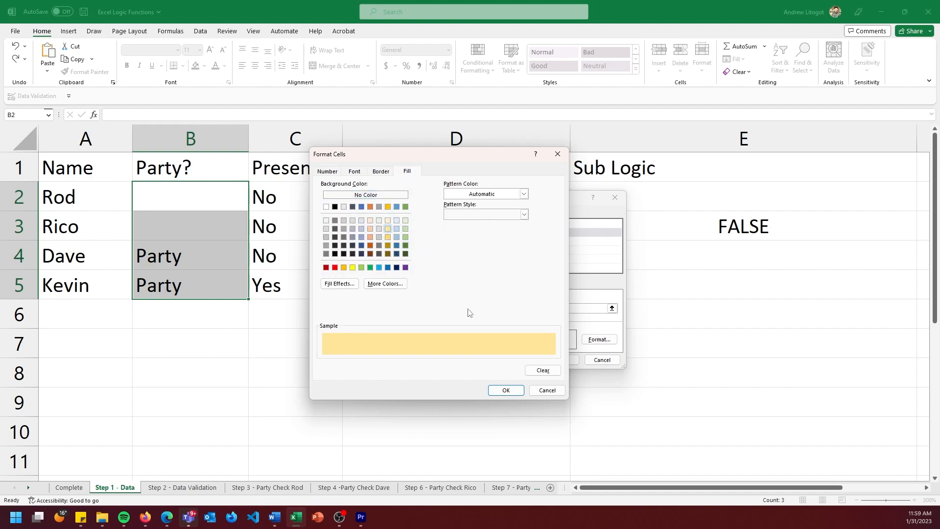
pyautogui.click(506, 390)
pyautogui.click(558, 360)
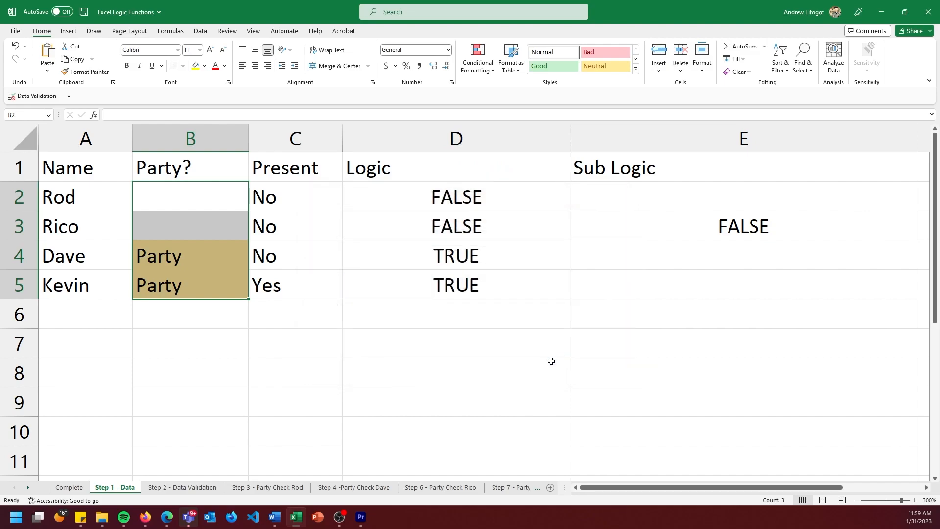
pyautogui.click(231, 338)
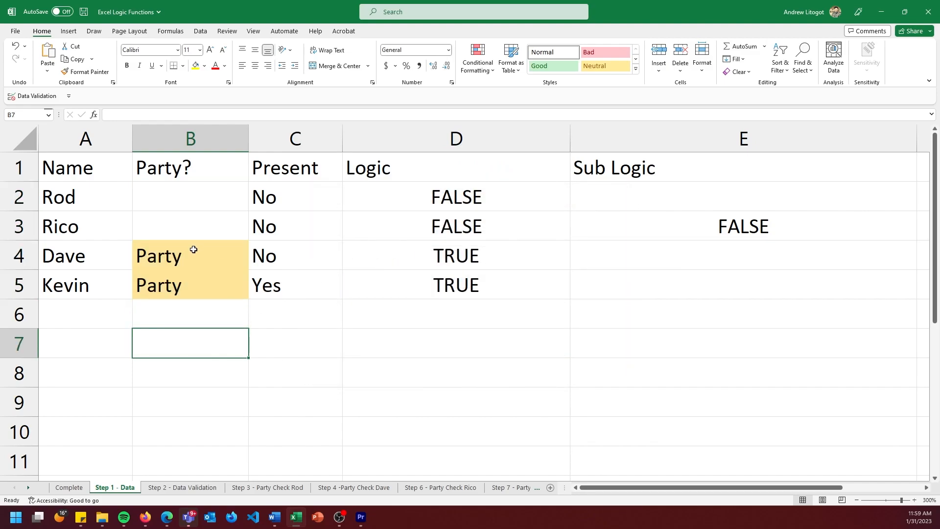
# Set Present in C2 to Yes to test the Party highlighting.
pyautogui.click(194, 249)
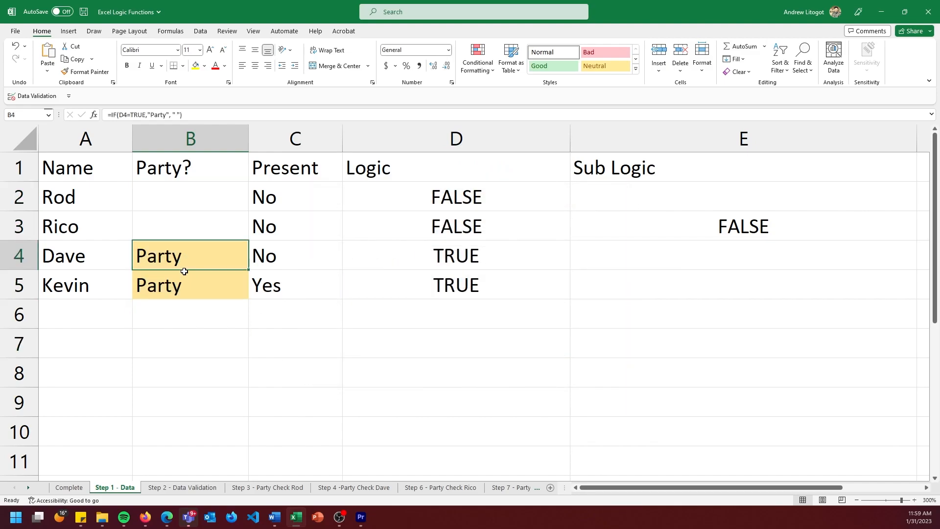
pyautogui.click(310, 224)
pyautogui.click(329, 201)
pyautogui.click(347, 206)
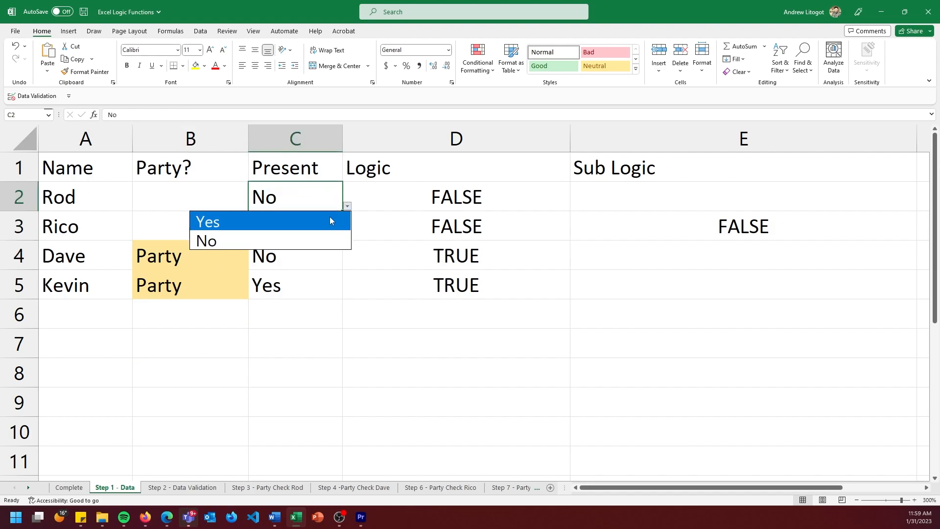
pyautogui.click(330, 217)
# Fill the Party? formula from B3 up into B2 and check the formula in B2.
pyautogui.click(208, 201)
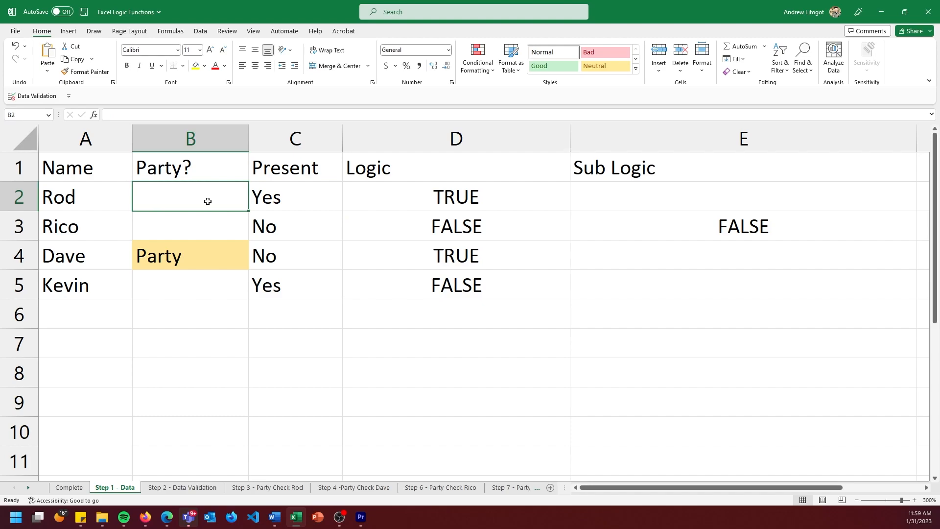
pyautogui.click(200, 231)
pyautogui.moveTo(247, 240); pyautogui.dragTo(241, 201)
pyautogui.click(268, 284)
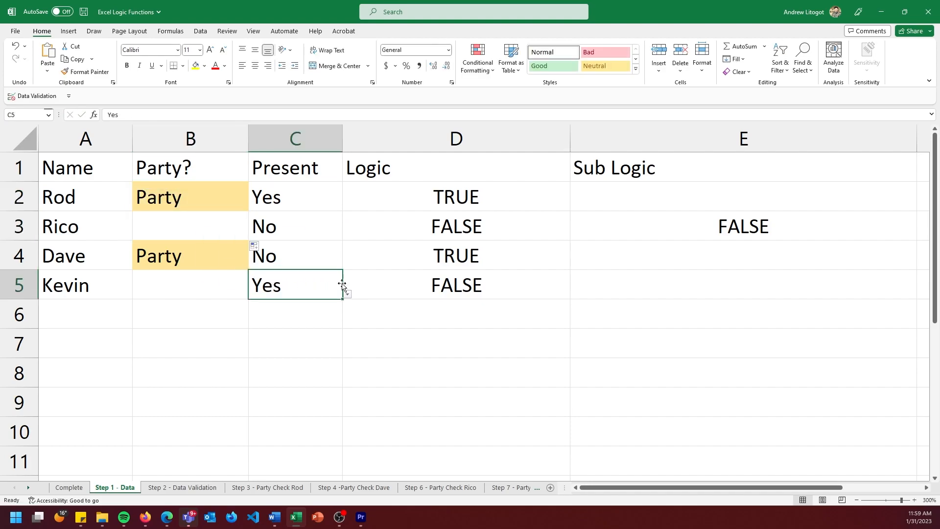
pyautogui.click(220, 204)
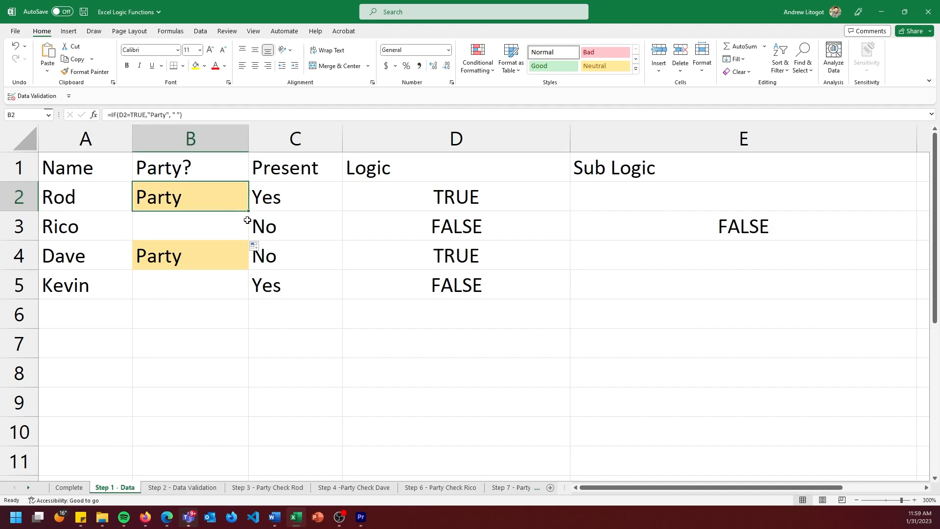
# Set Present in C3 and C4 to Yes to test the Party highlighting.
pyautogui.click(283, 225)
pyautogui.click(347, 236)
pyautogui.click(327, 250)
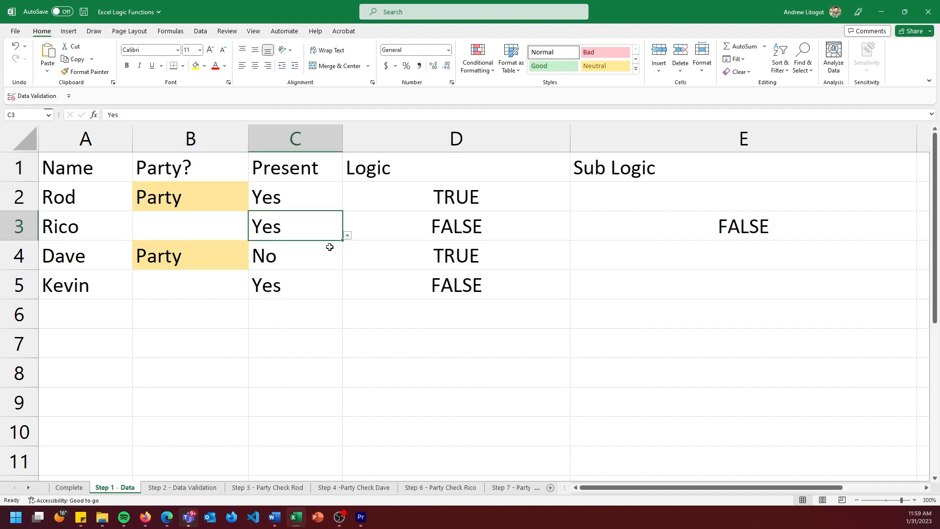
pyautogui.click(335, 254)
pyautogui.click(347, 265)
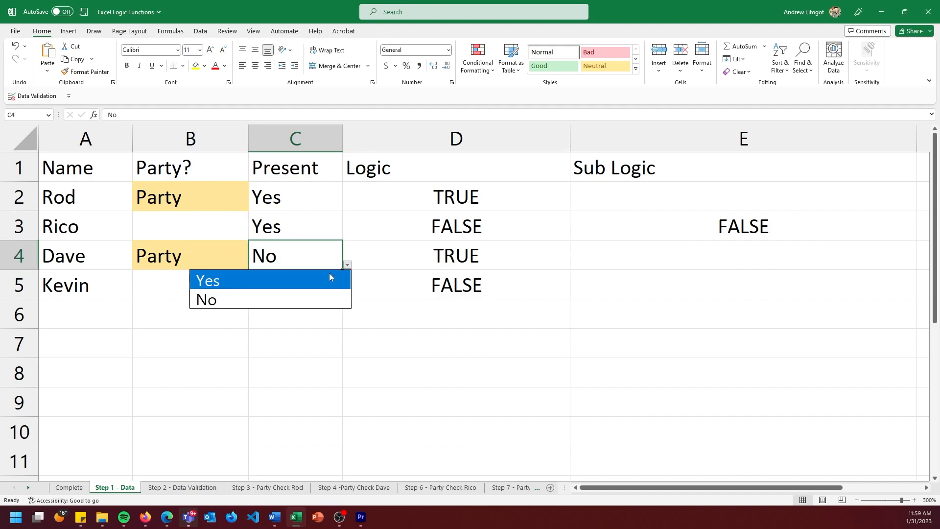
pyautogui.click(330, 280)
# Set Present in C2, C3 and C4 to No.
pyautogui.click(327, 203)
pyautogui.click(347, 206)
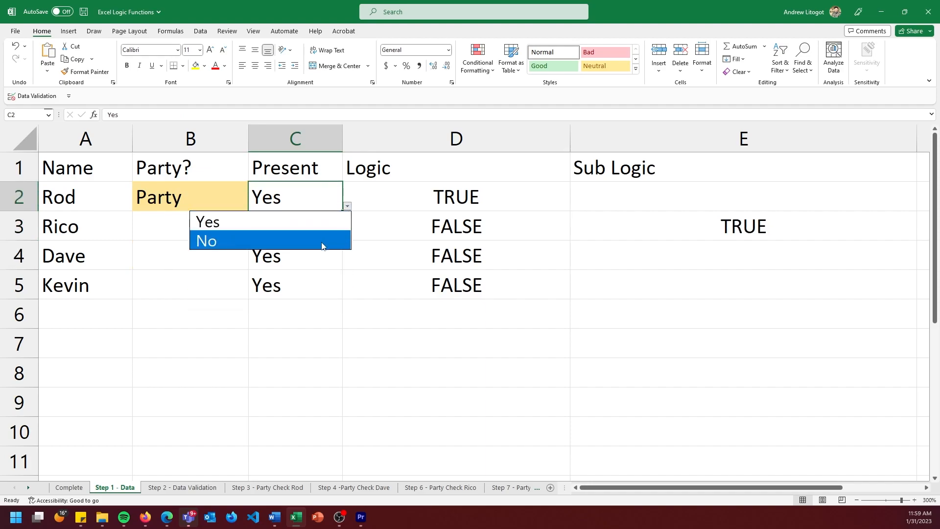
pyautogui.click(321, 240)
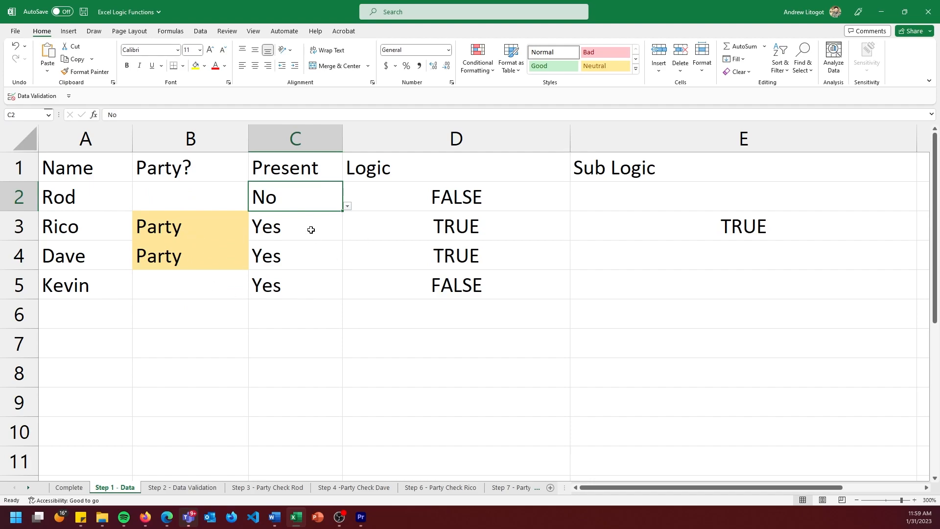
pyautogui.click(311, 230)
pyautogui.click(347, 235)
pyautogui.click(318, 264)
pyautogui.click(328, 253)
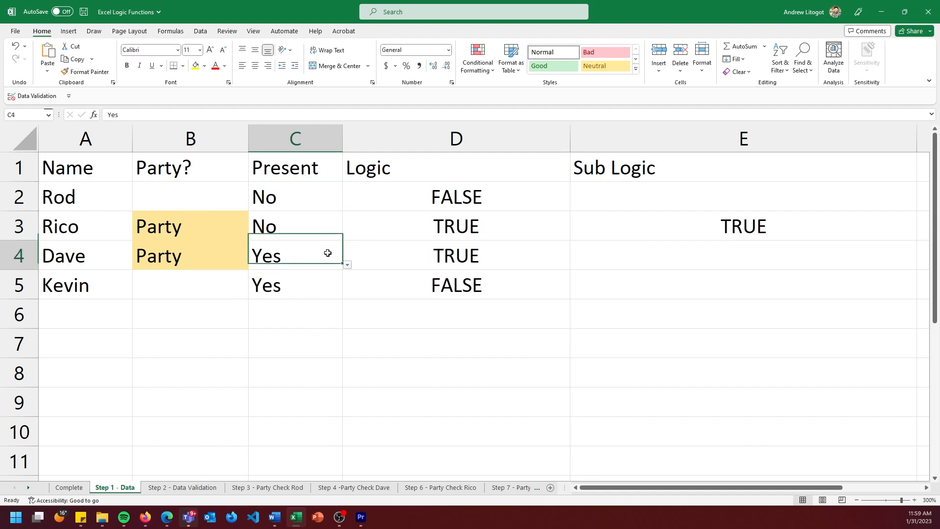
pyautogui.click(347, 265)
pyautogui.click(316, 295)
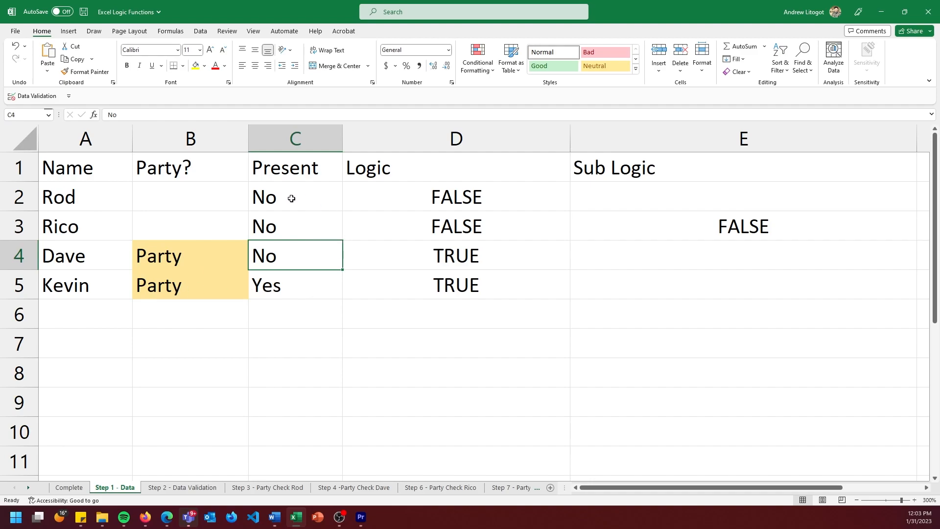
# Create a conditional formatting rule on C2:C5 that formats only cells whose value is equal to No.
pyautogui.moveTo(316, 200); pyautogui.dragTo(311, 289)
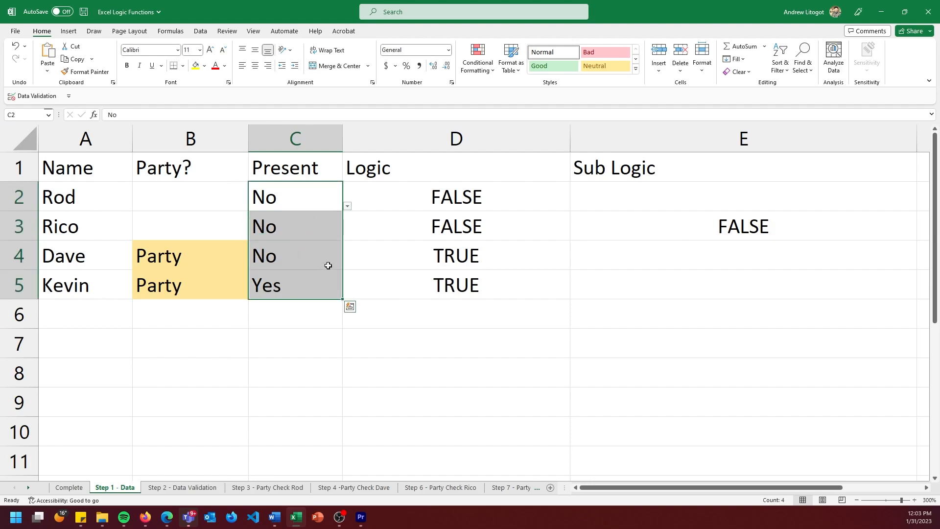
pyautogui.click(486, 69)
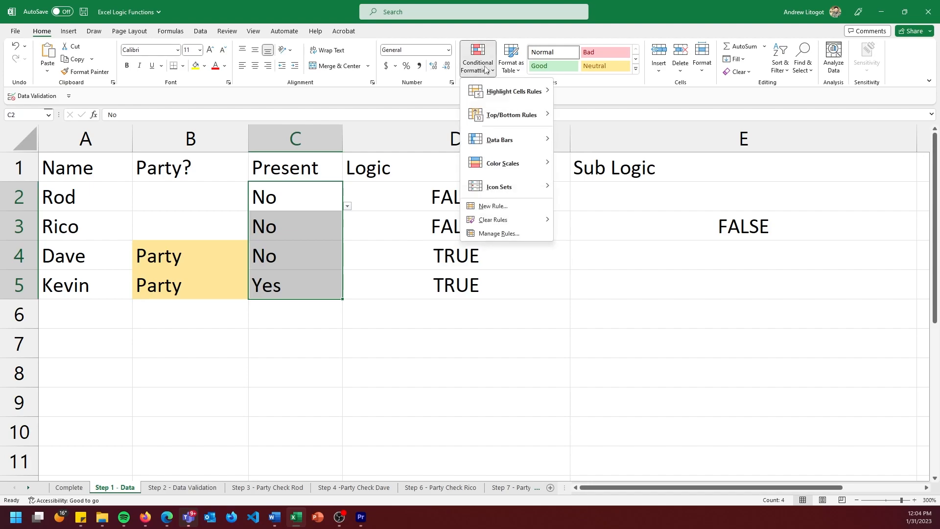
pyautogui.click(484, 205)
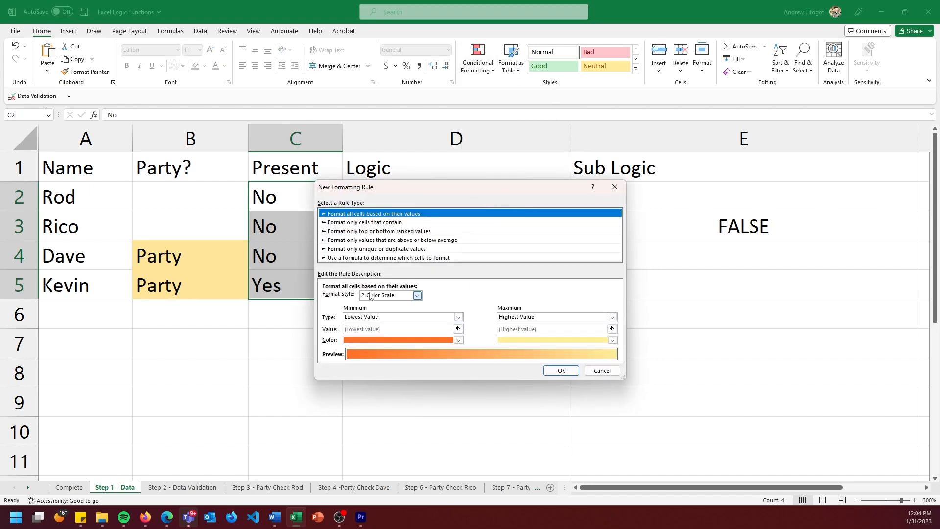
pyautogui.click(380, 223)
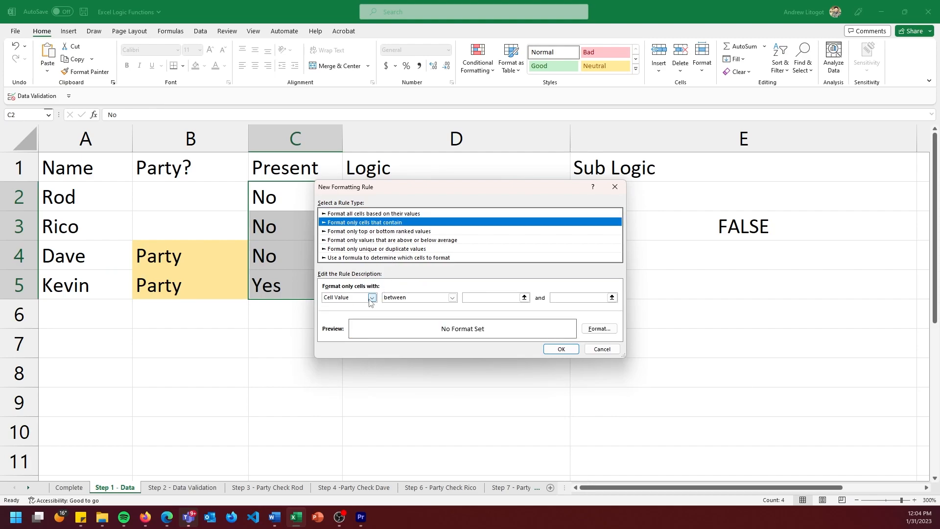
pyautogui.click(452, 298)
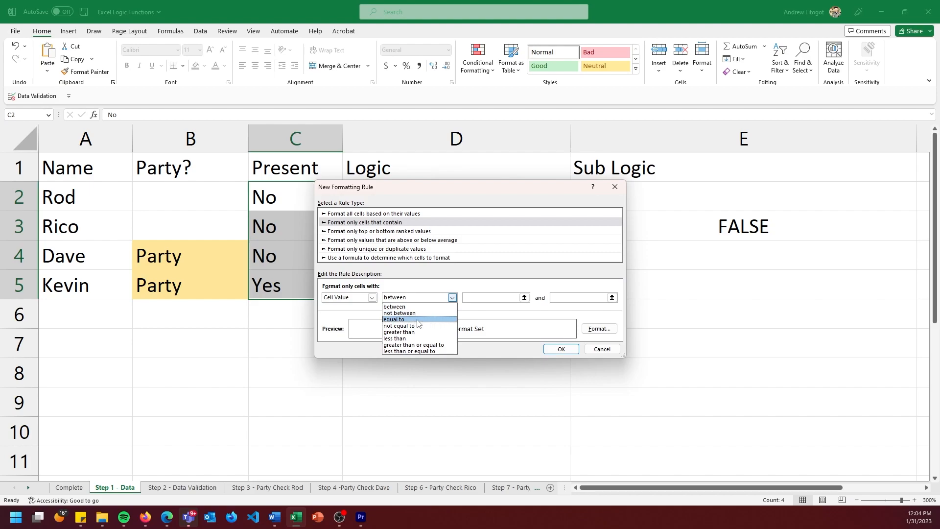
pyautogui.click(418, 319)
pyautogui.click(484, 297)
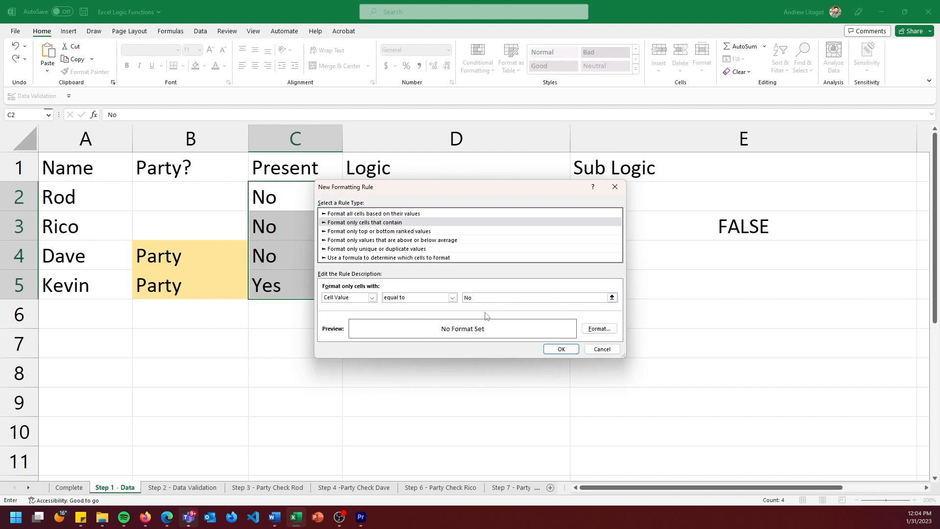
# Give the No rule a red fill and apply it to C2:C5.
pyautogui.click(598, 329)
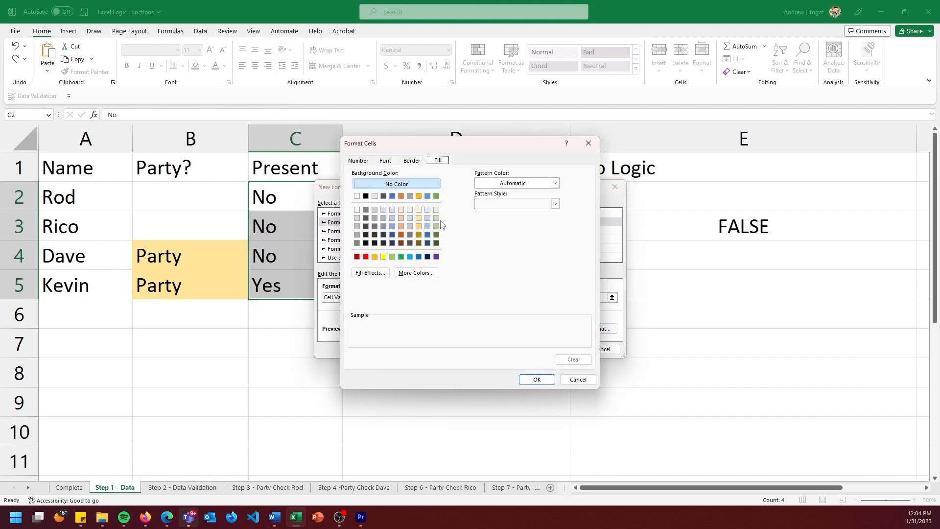
pyautogui.click(365, 257)
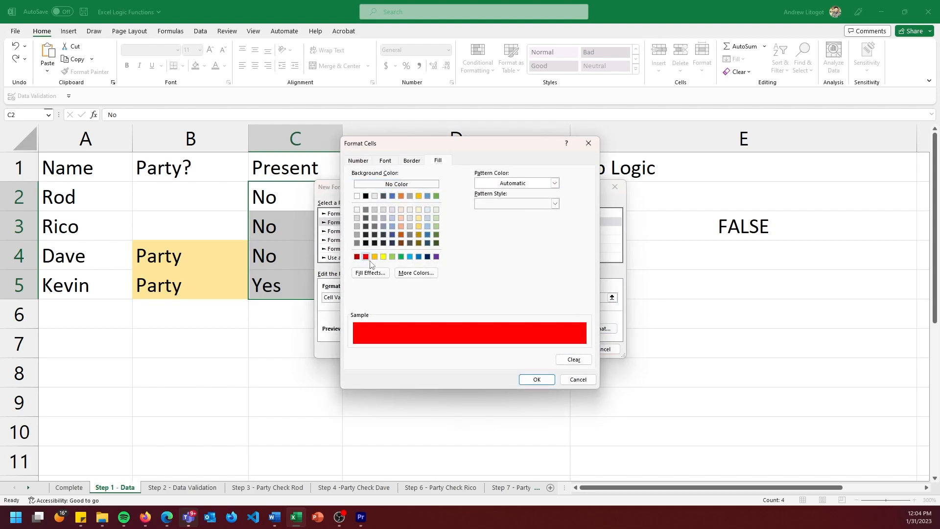
pyautogui.click(547, 378)
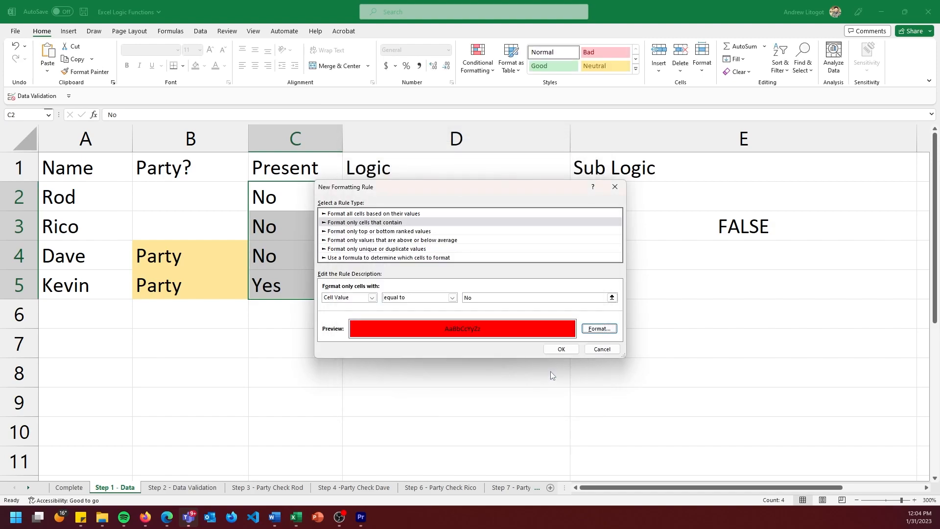
pyautogui.click(566, 352)
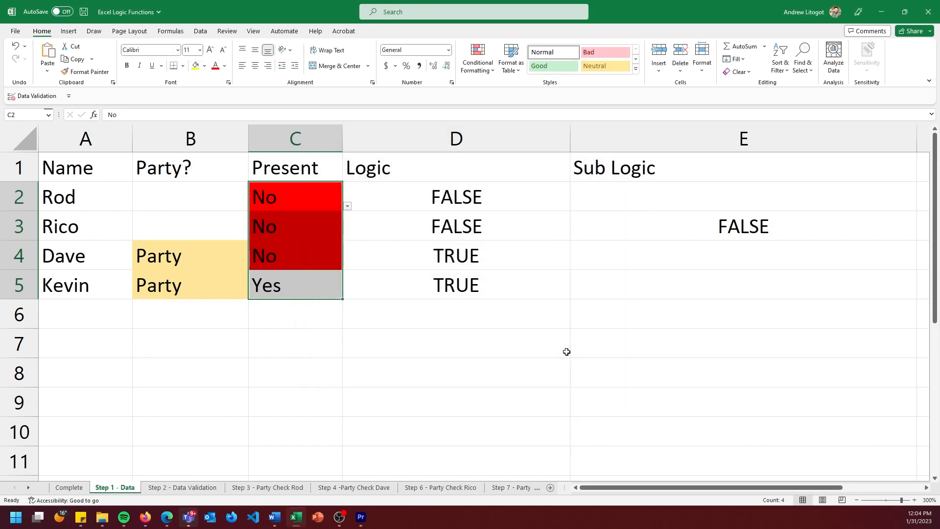
# Create a conditional formatting rule on C2:C5 that formats only cells whose value is equal to Yes.
pyautogui.click(485, 71)
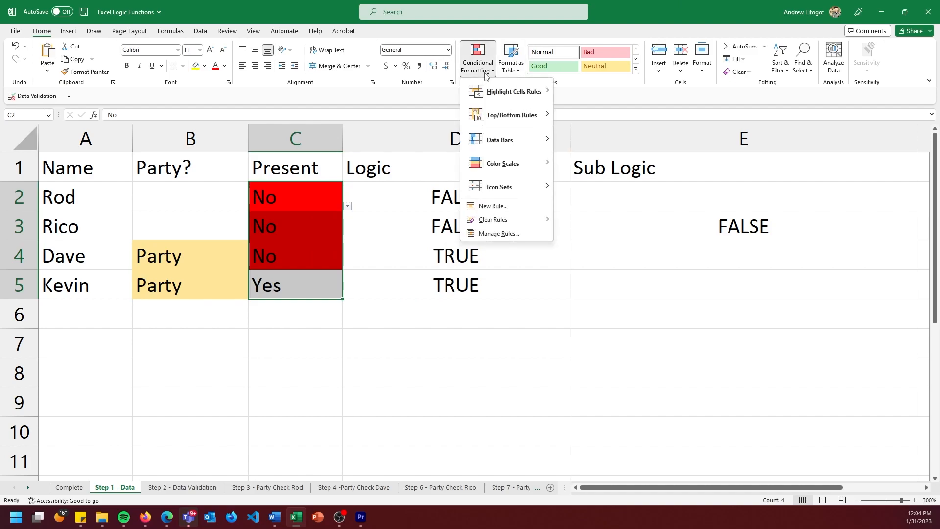
pyautogui.click(508, 206)
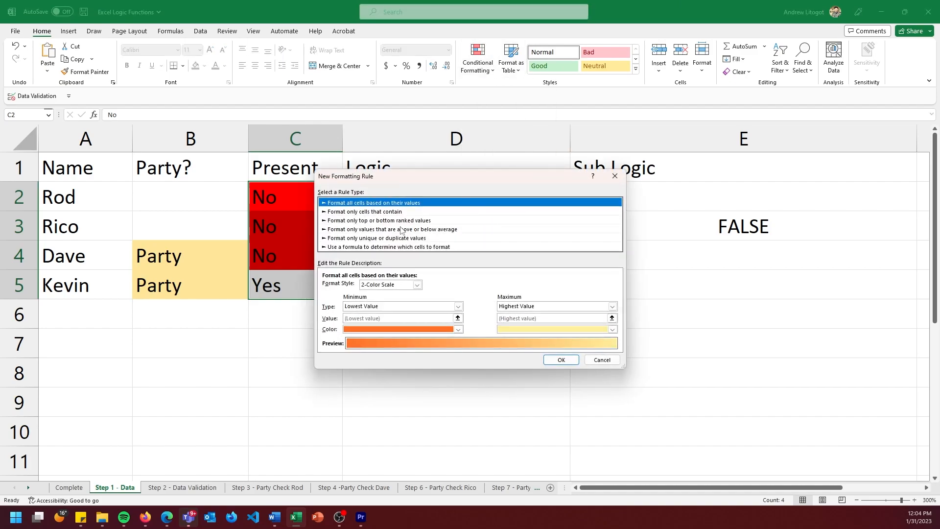
pyautogui.click(394, 213)
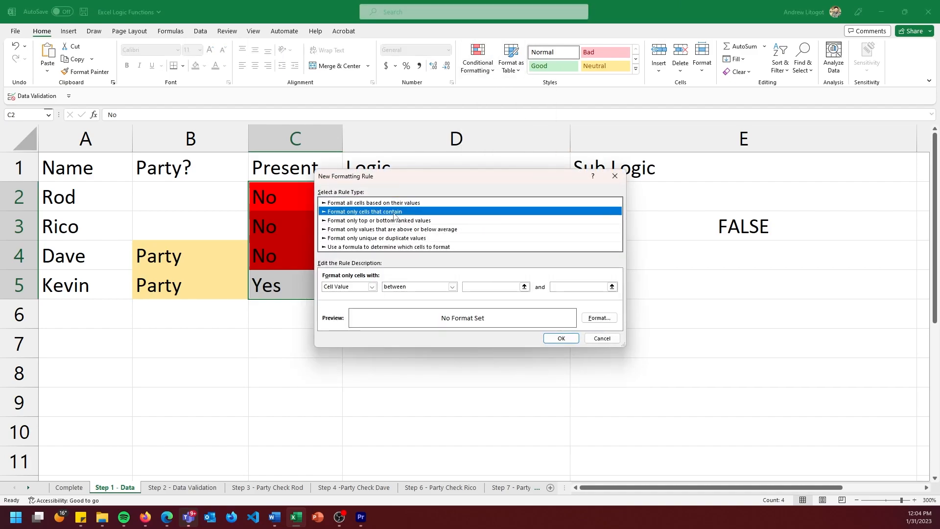
pyautogui.click(372, 287)
pyautogui.click(342, 295)
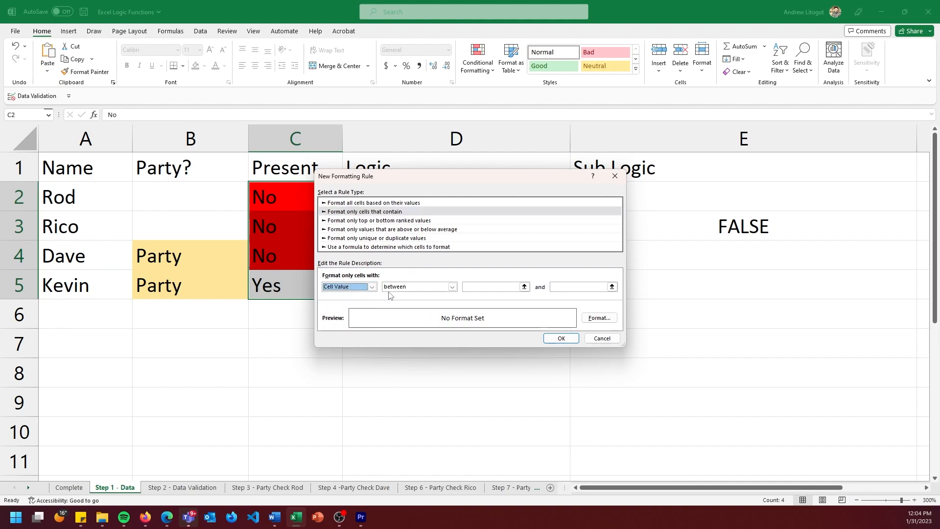
pyautogui.click(402, 288)
pyautogui.click(406, 308)
pyautogui.click(496, 287)
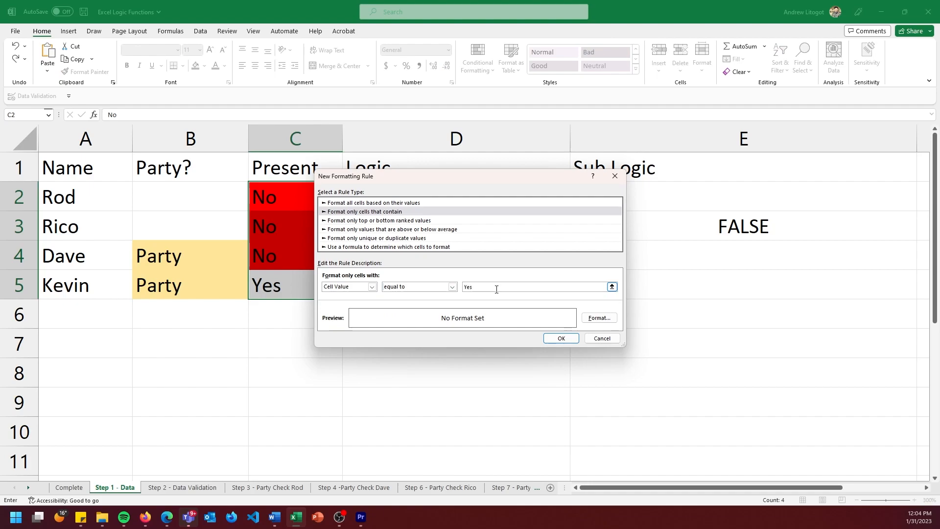
# Give the Yes rule a light green fill and apply it to C2:C5.
pyautogui.click(602, 320)
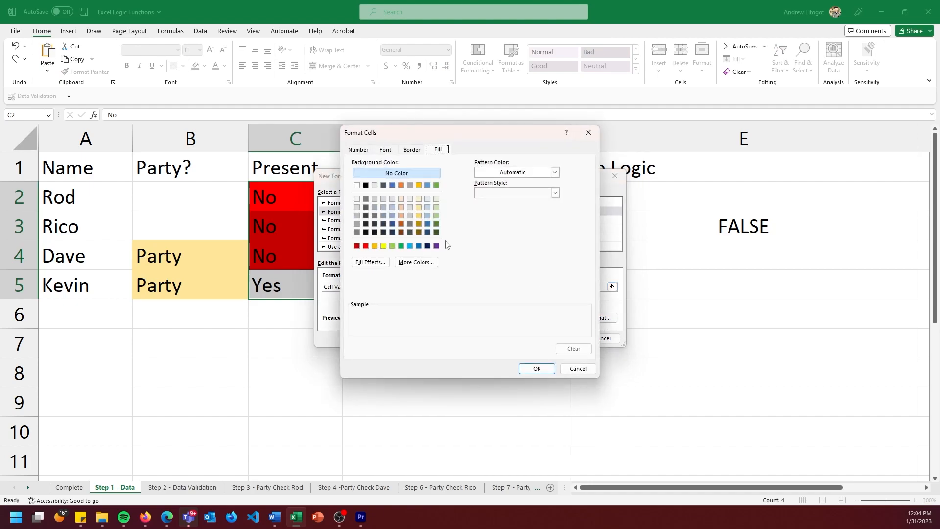
pyautogui.click(392, 245)
pyautogui.click(536, 368)
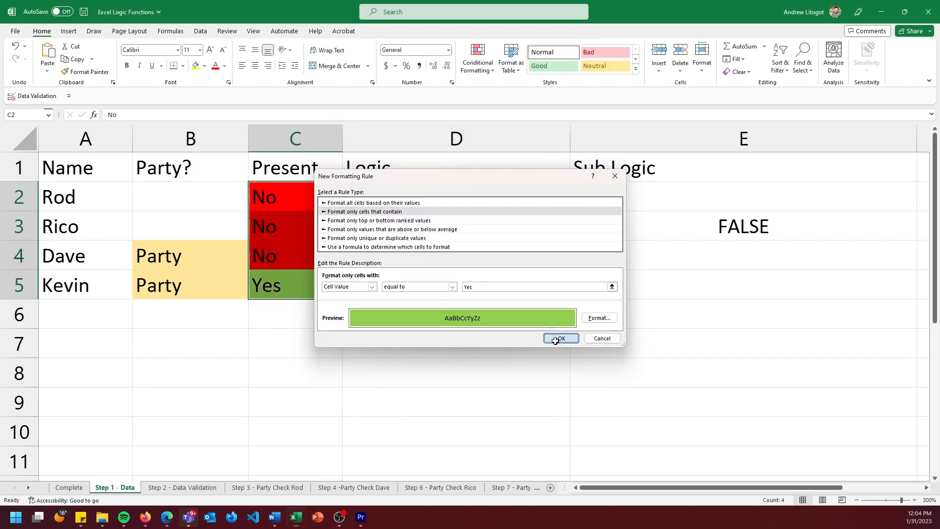
pyautogui.click(559, 337)
pyautogui.click(420, 360)
pyautogui.click(315, 190)
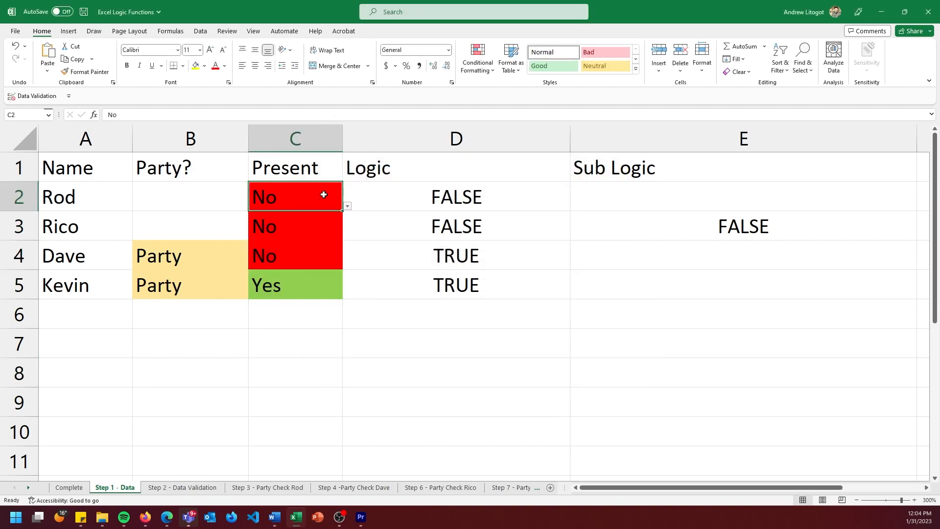
# Hide the Logic and Sub Logic columns, D and E.
pyautogui.moveTo(404, 138); pyautogui.dragTo(579, 141)
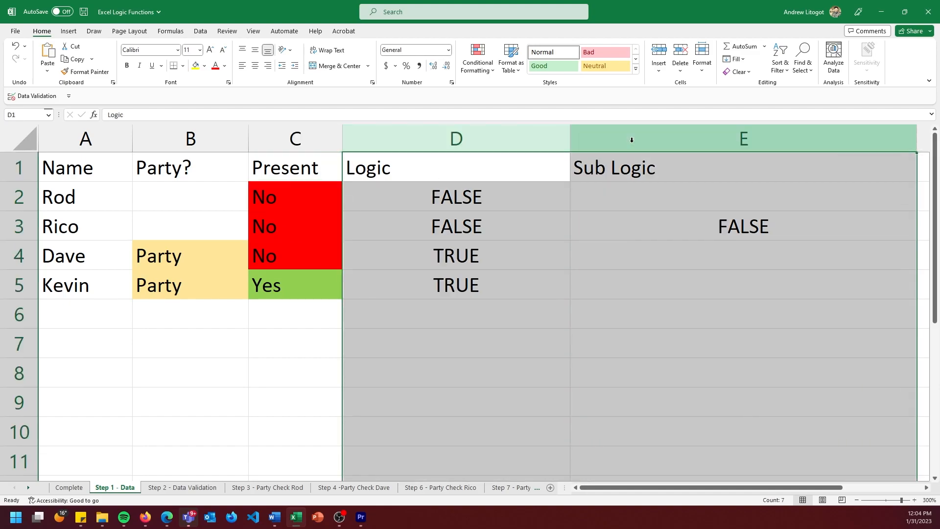
pyautogui.rightClick(482, 142)
pyautogui.moveTo(427, 139); pyautogui.dragTo(605, 139)
pyautogui.rightClick(510, 142)
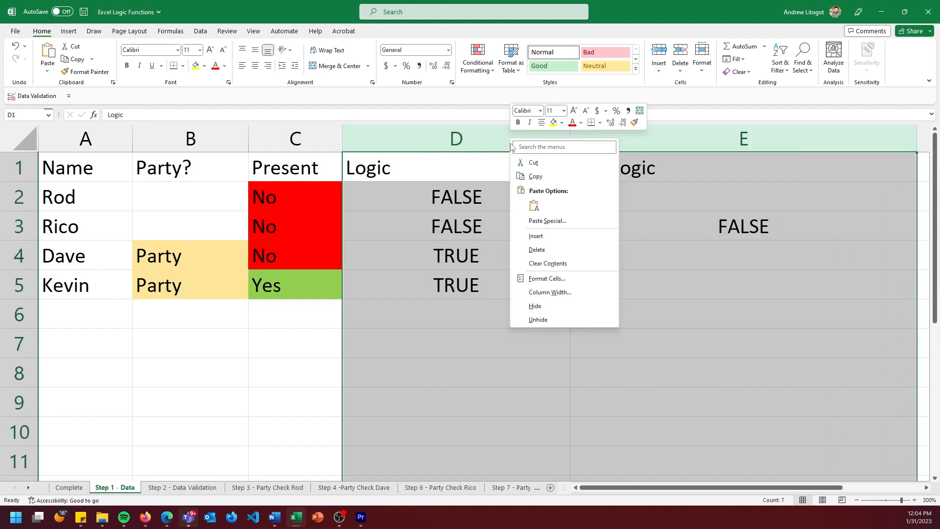
pyautogui.click(535, 305)
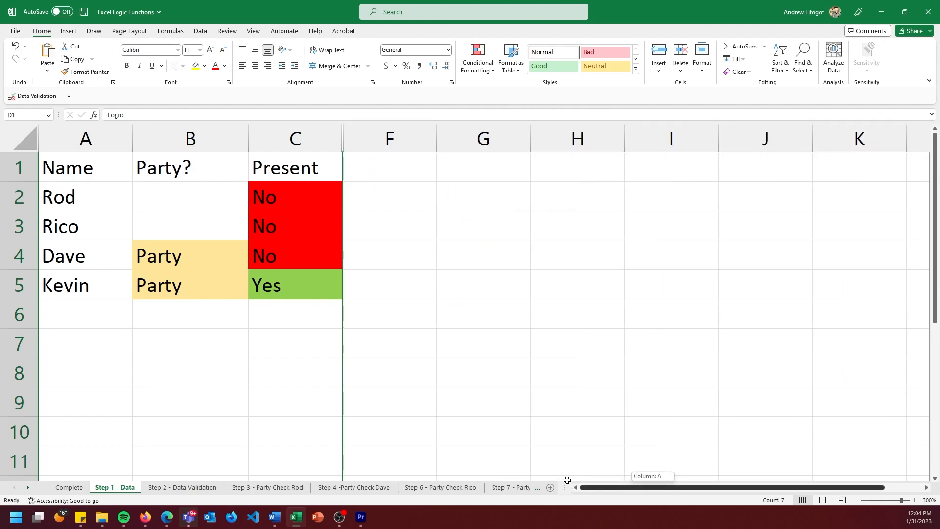
# Set Present in C2, C4 and C3 to Yes to test the formulas and highlighting.
pyautogui.click(199, 187)
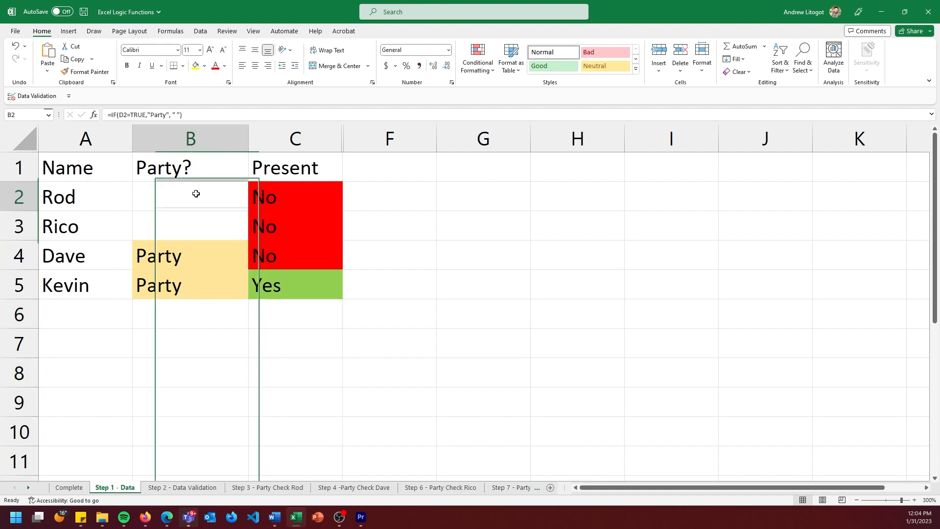
pyautogui.click(271, 200)
pyautogui.click(347, 205)
pyautogui.click(331, 218)
pyautogui.click(300, 257)
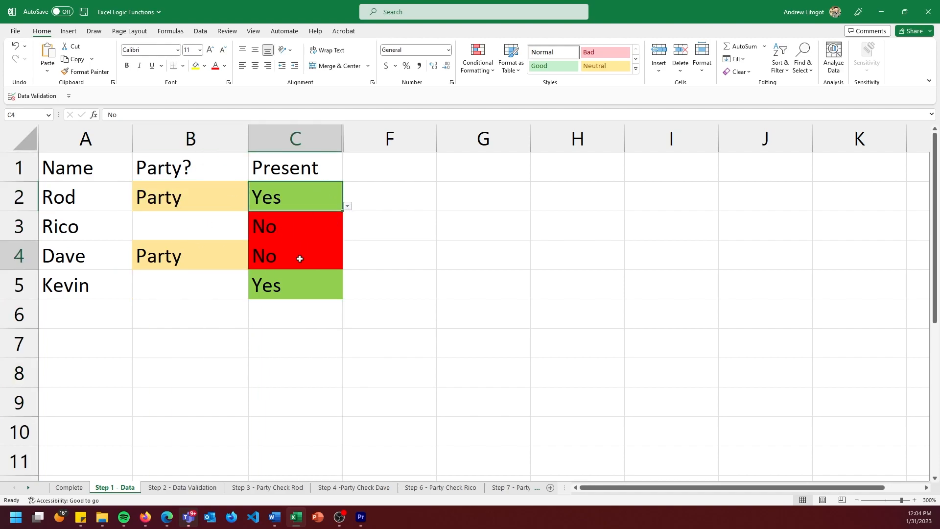
pyautogui.click(347, 265)
pyautogui.click(310, 275)
pyautogui.click(318, 230)
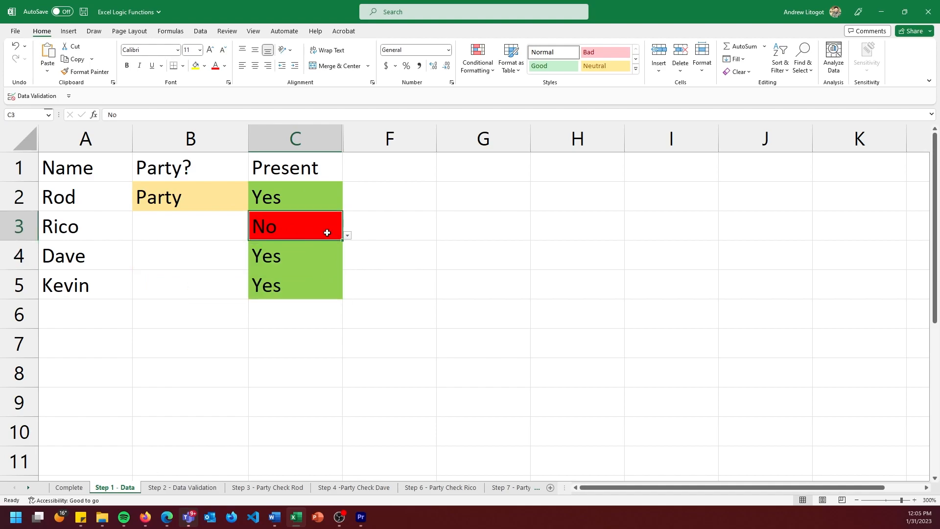
pyautogui.click(347, 236)
pyautogui.click(325, 246)
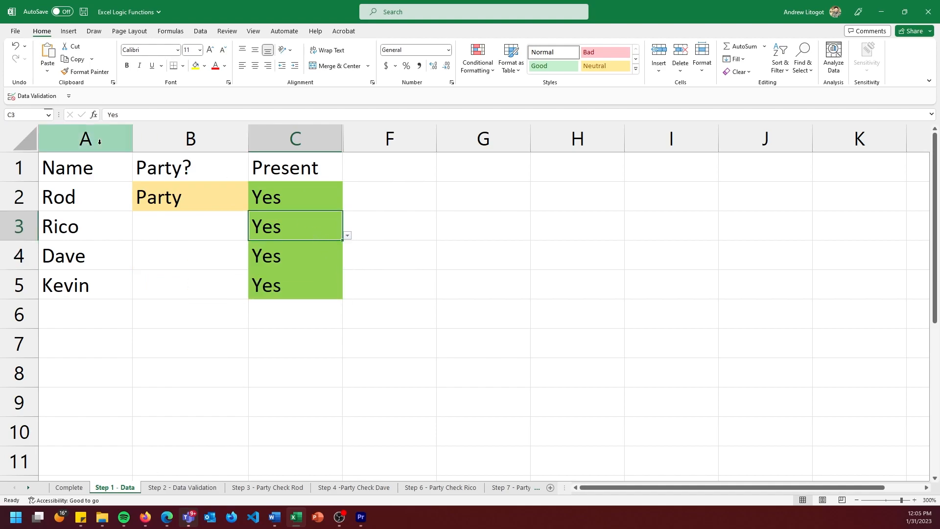
# Set Present in C3 and C2 to No.
pyautogui.click(347, 237)
pyautogui.click(307, 269)
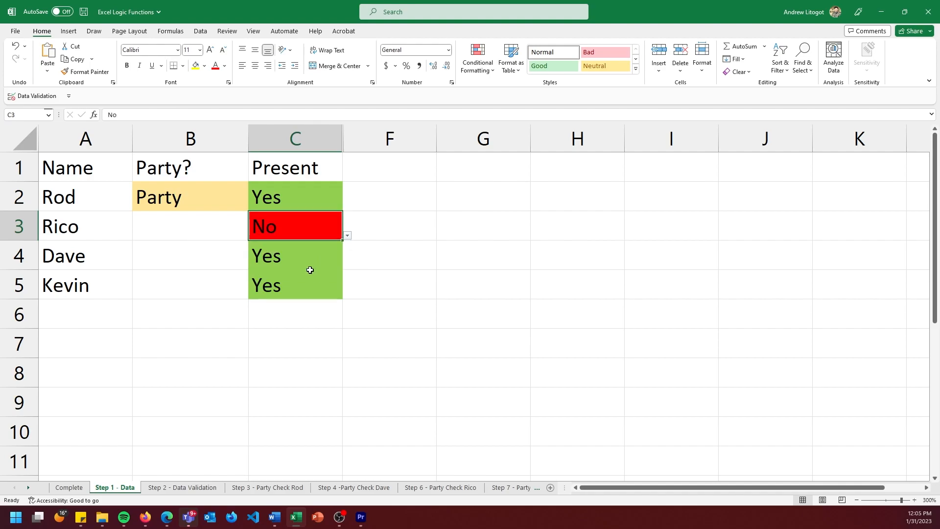
pyautogui.click(313, 264)
pyautogui.click(283, 205)
pyautogui.click(347, 206)
pyautogui.click(321, 235)
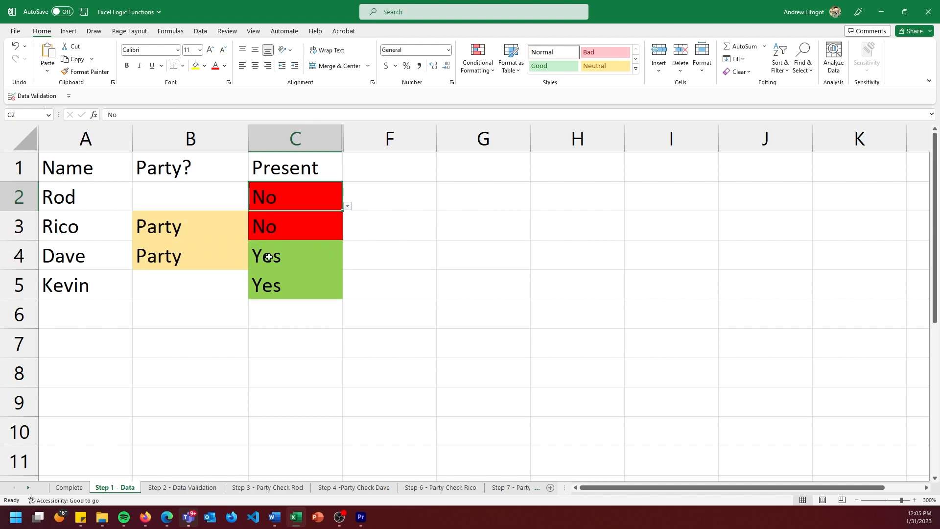
# Set Present in C4 and C5 to No.
pyautogui.click(315, 236)
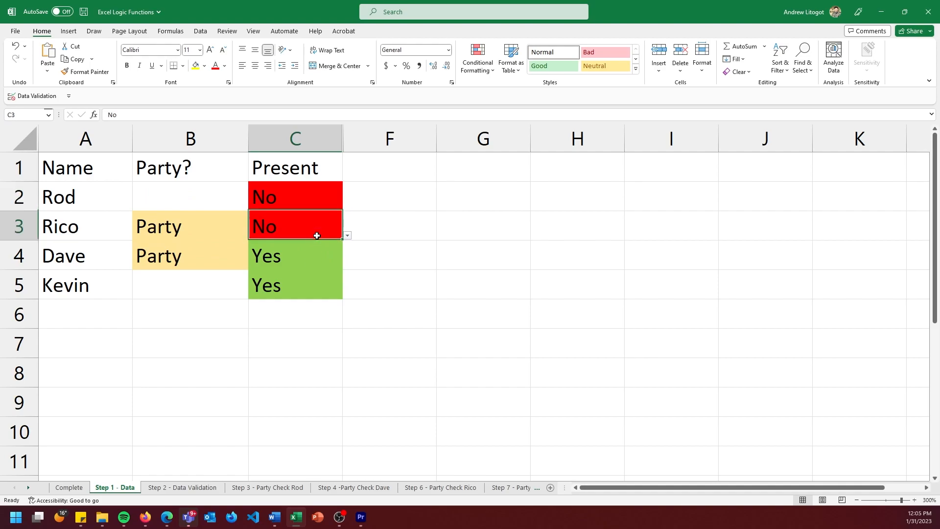
pyautogui.click(320, 251)
pyautogui.click(347, 265)
pyautogui.click(313, 294)
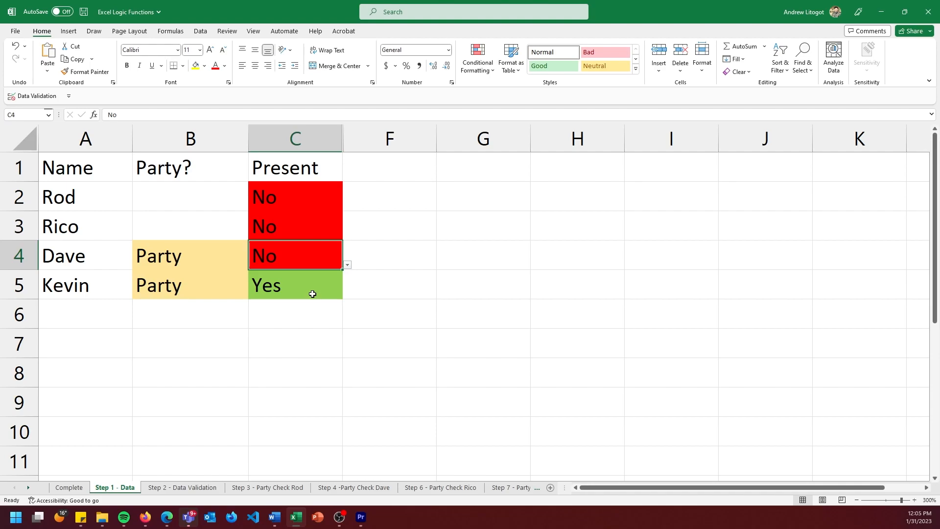
pyautogui.click(314, 291)
pyautogui.click(347, 294)
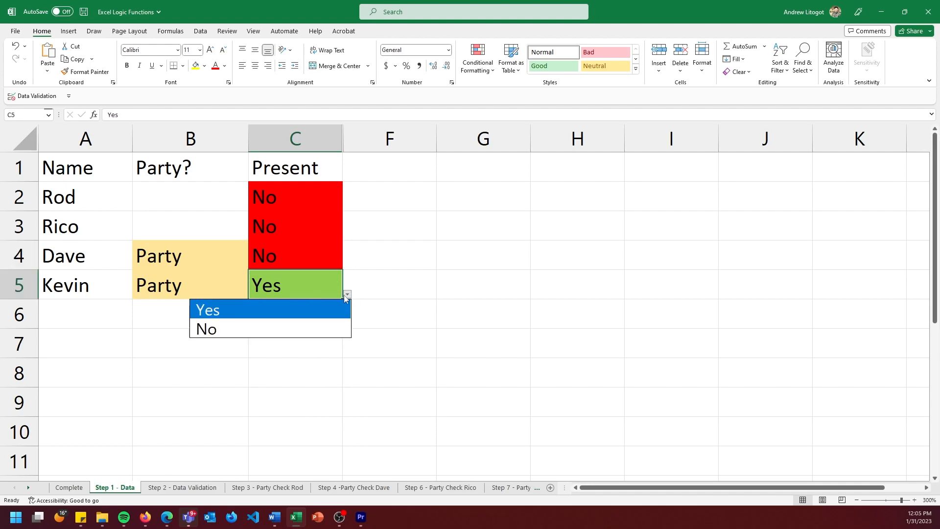
pyautogui.click(307, 322)
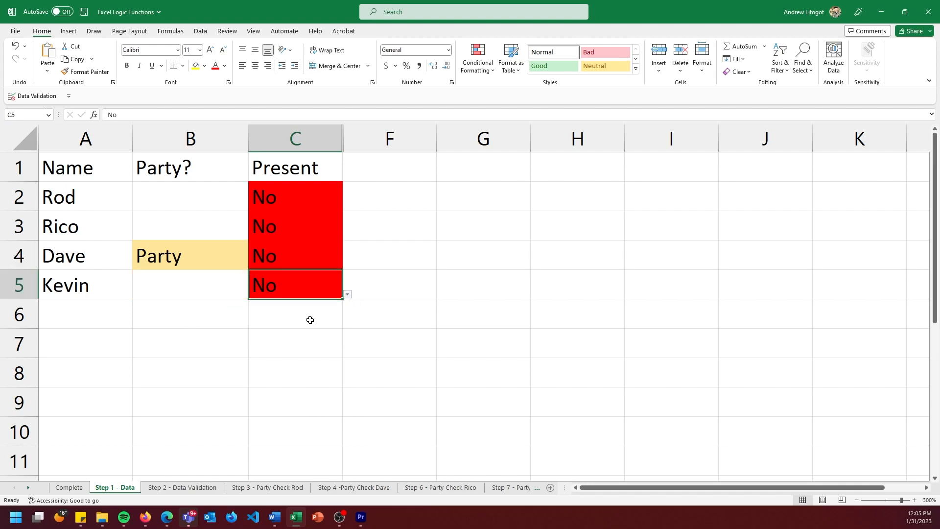